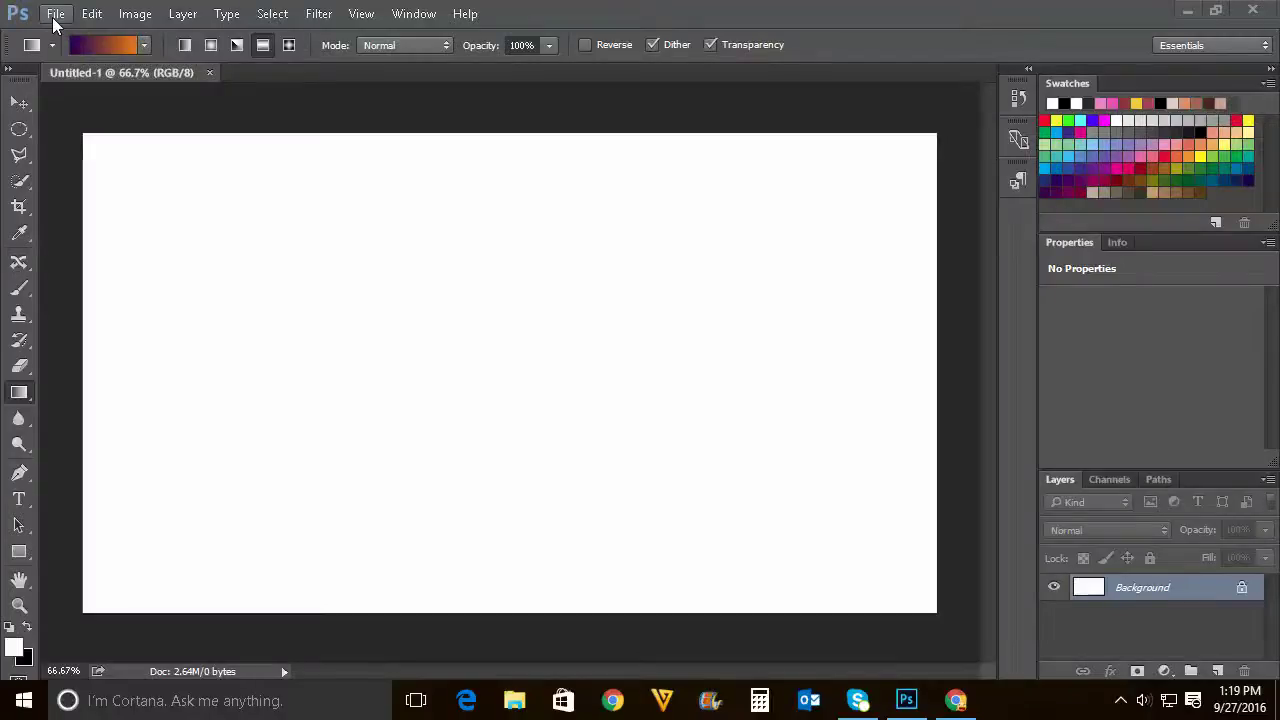
# Open forest2.jpg from the Photoshop pics folder in its own document tab.
pyautogui.click(54, 20)
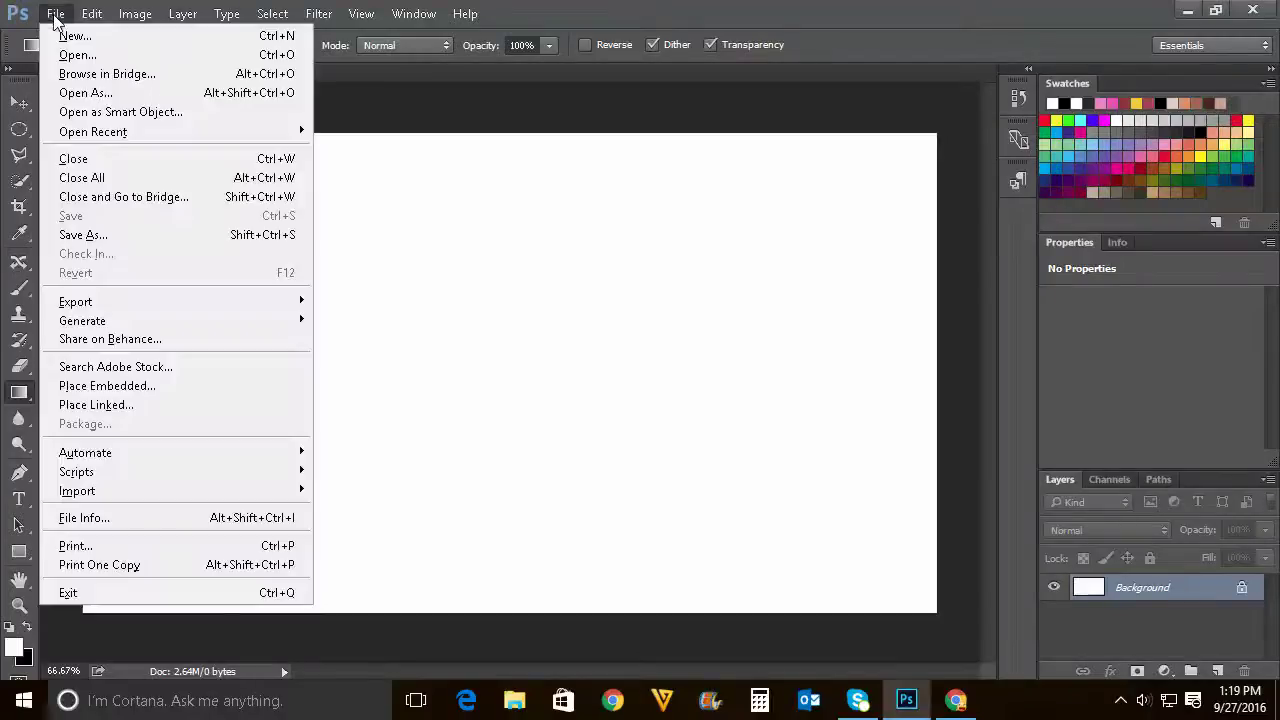
pyautogui.click(60, 55)
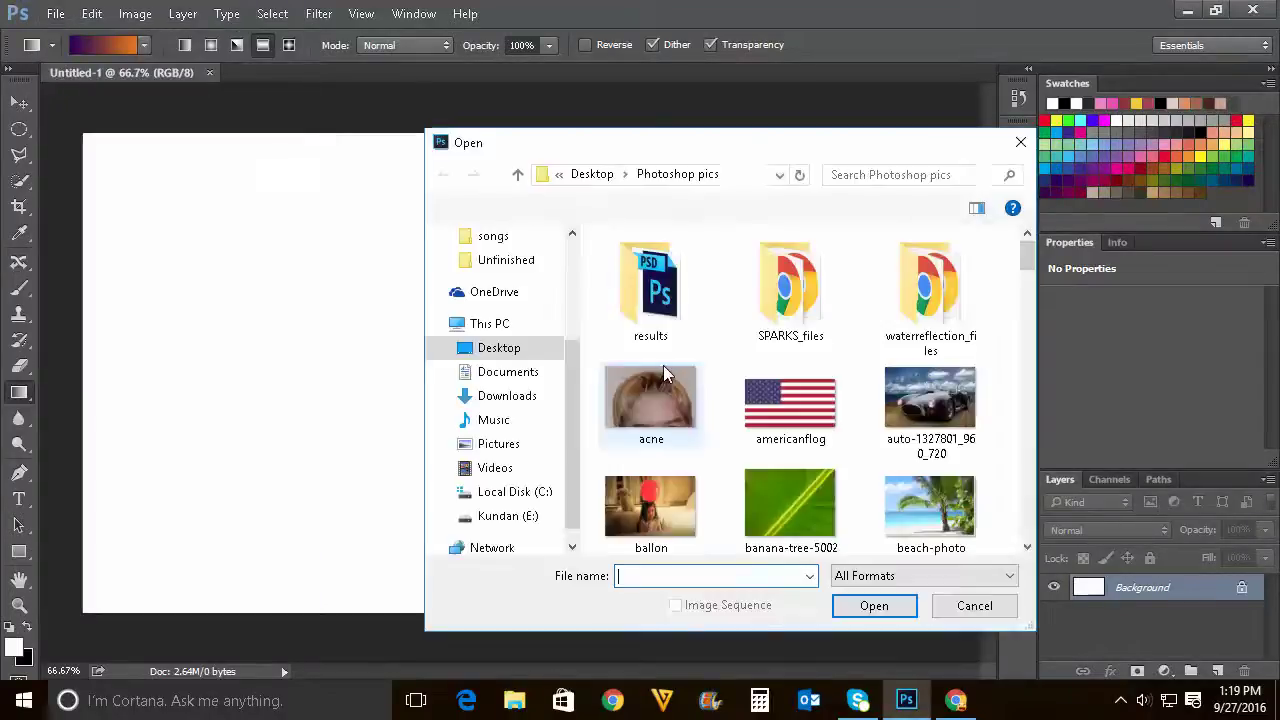
pyautogui.click(652, 403)
pyautogui.write('face')
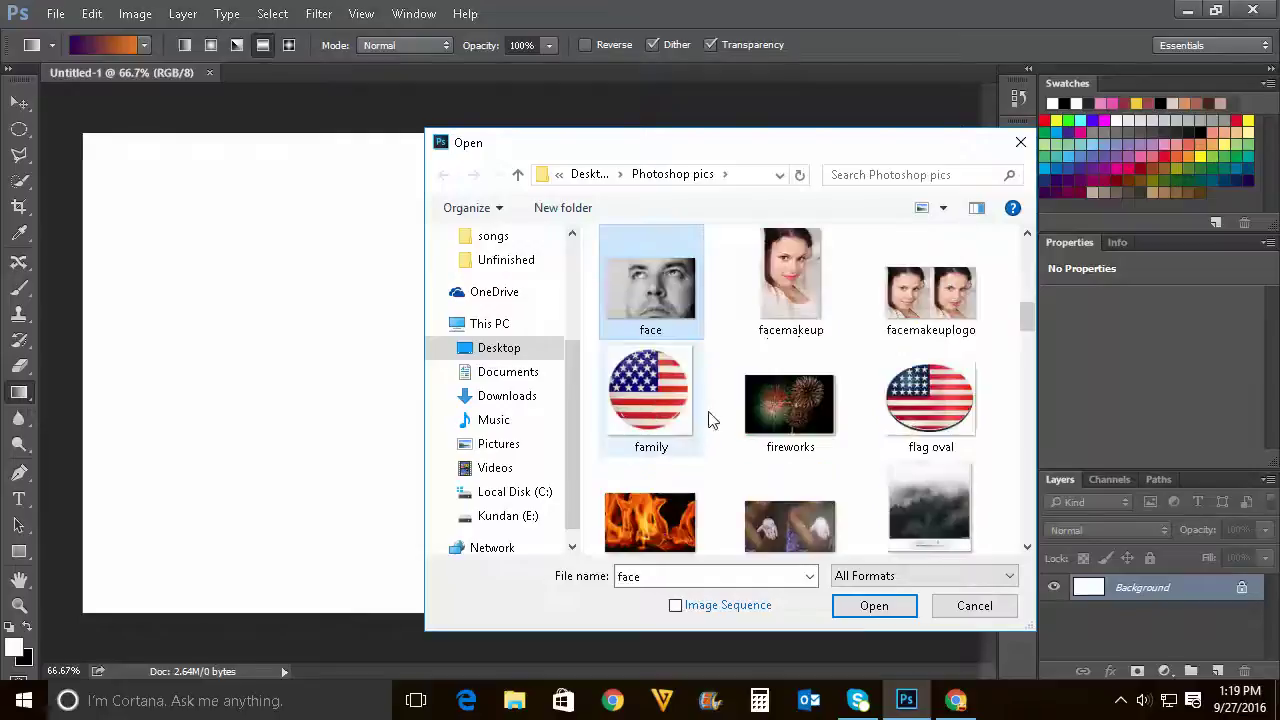
pyautogui.moveTo(1030, 305)
pyautogui.mouseDown()
pyautogui.moveTo(1033, 352)
pyautogui.moveTo(1035, 337)
pyautogui.mouseUp()
pyautogui.doubleClick(760, 338)
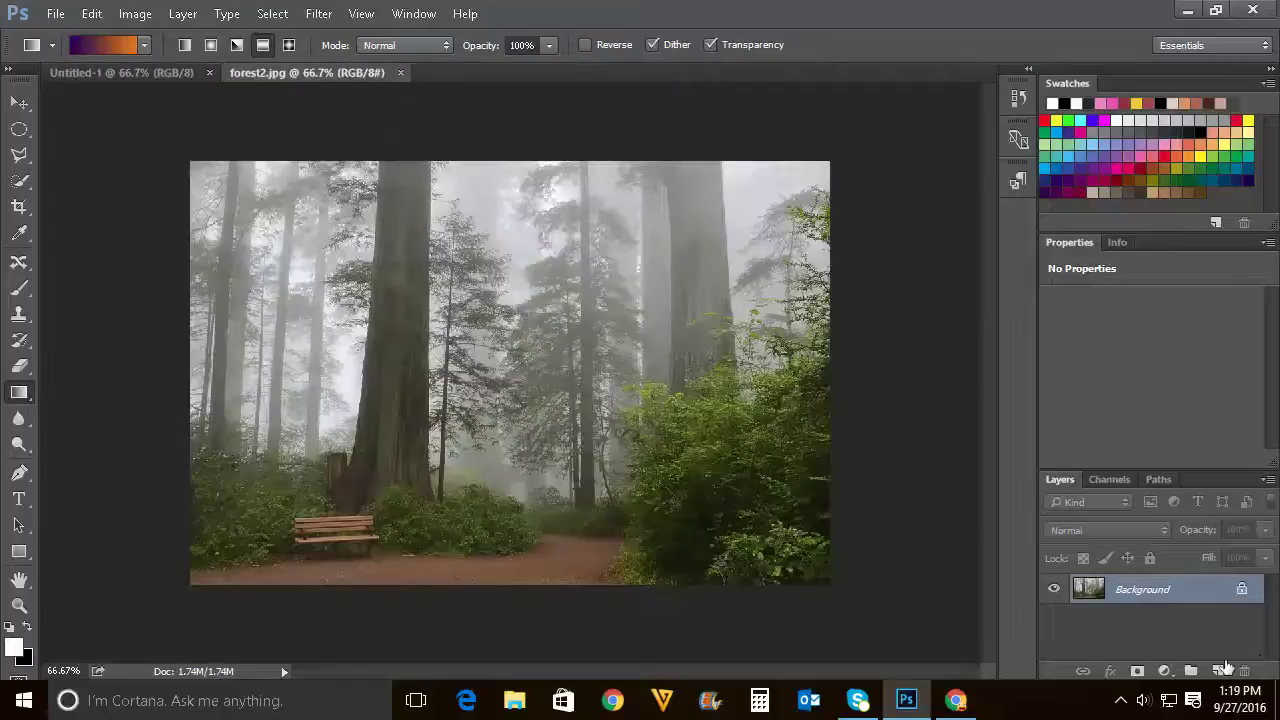
# Add Layer 1 above the photo and fill it solid black with the foreground colour.
pyautogui.click(1219, 668)
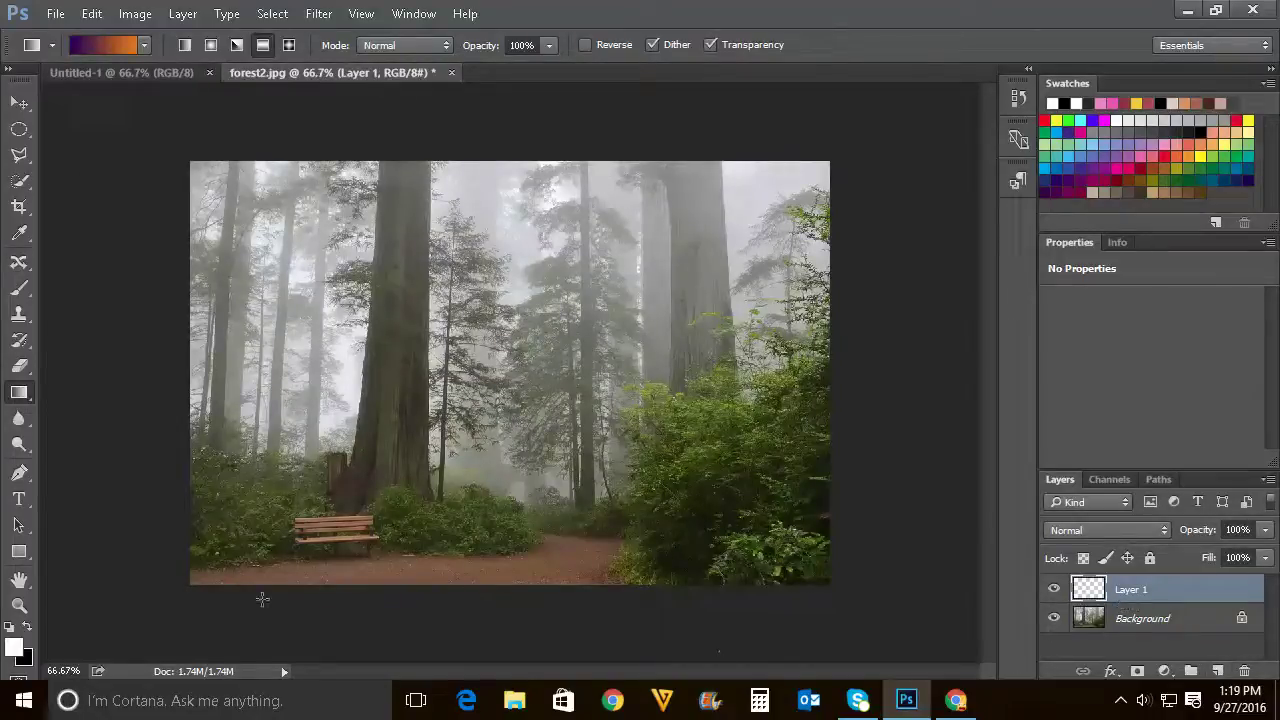
pyautogui.click(28, 628)
pyautogui.click(14, 646)
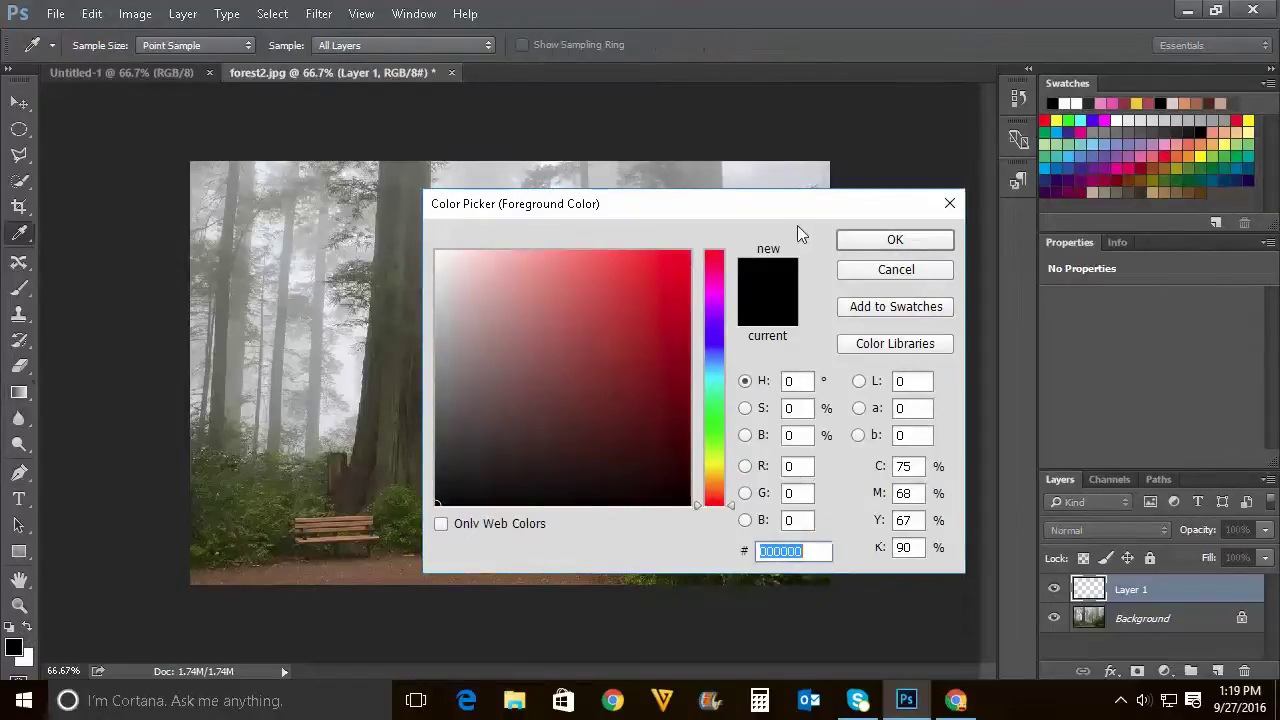
pyautogui.click(854, 238)
pyautogui.press('g')
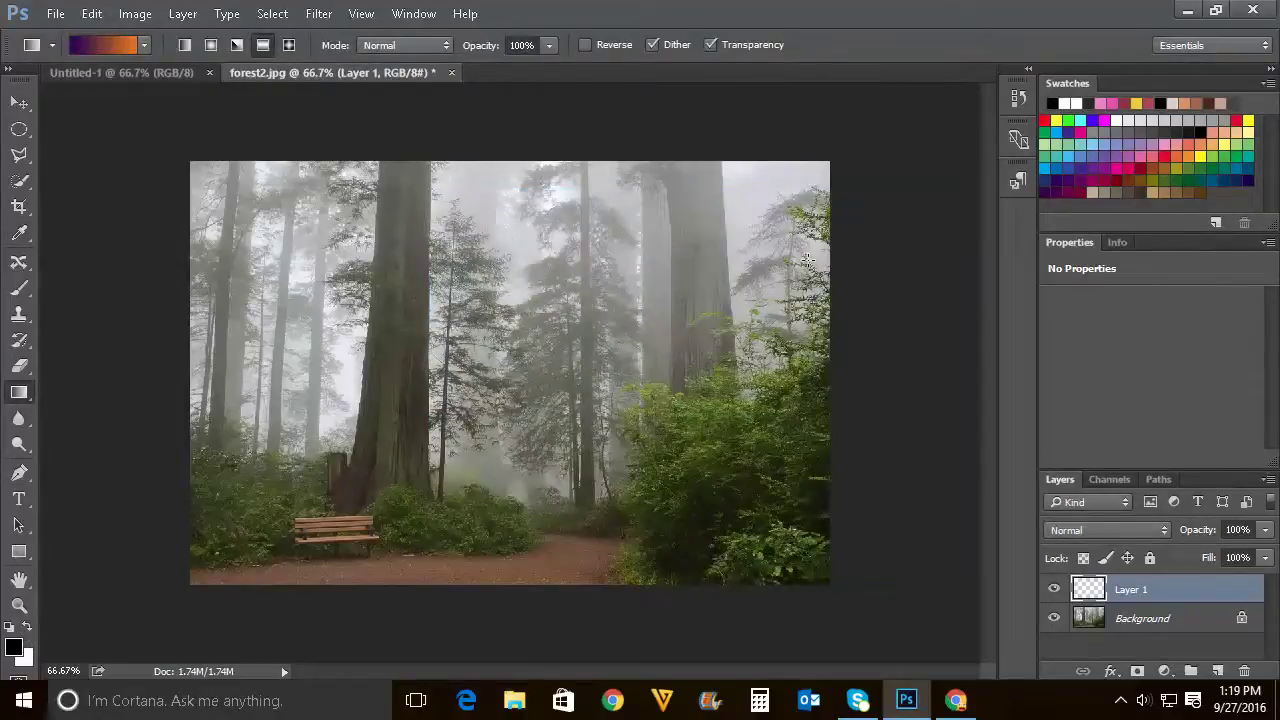
pyautogui.hotkey('shift', 'F5')
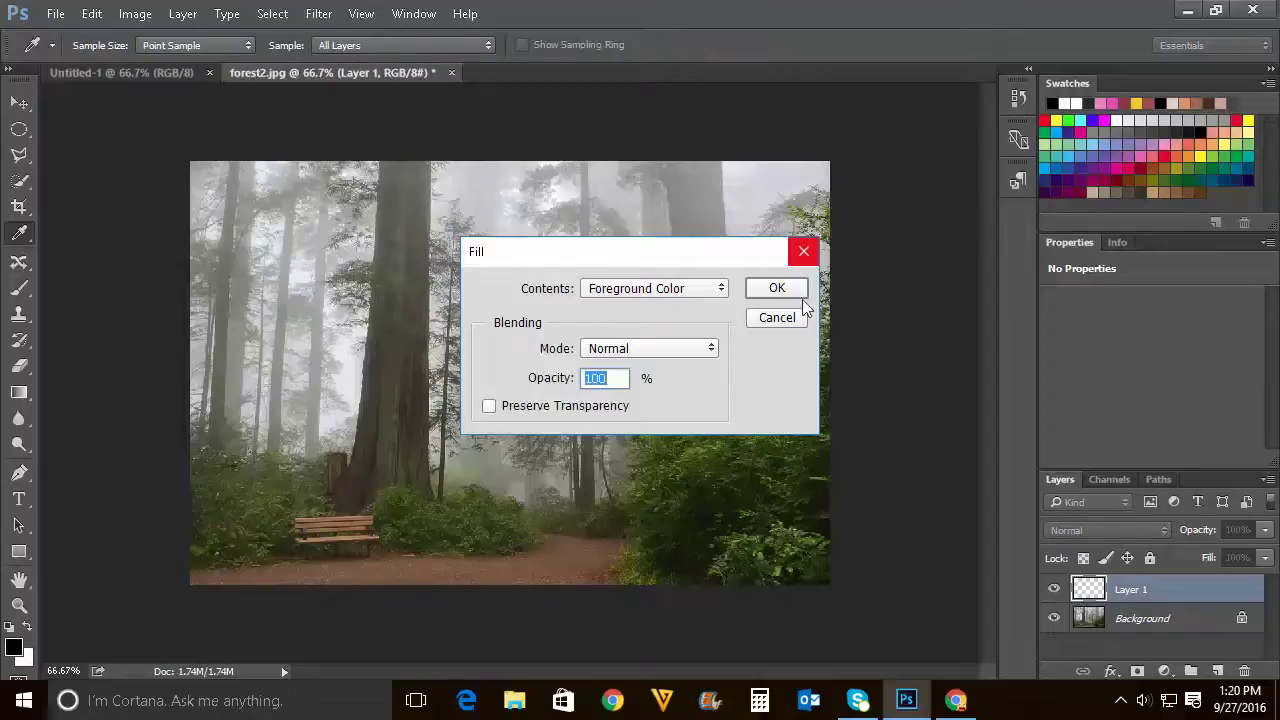
pyautogui.click(777, 288)
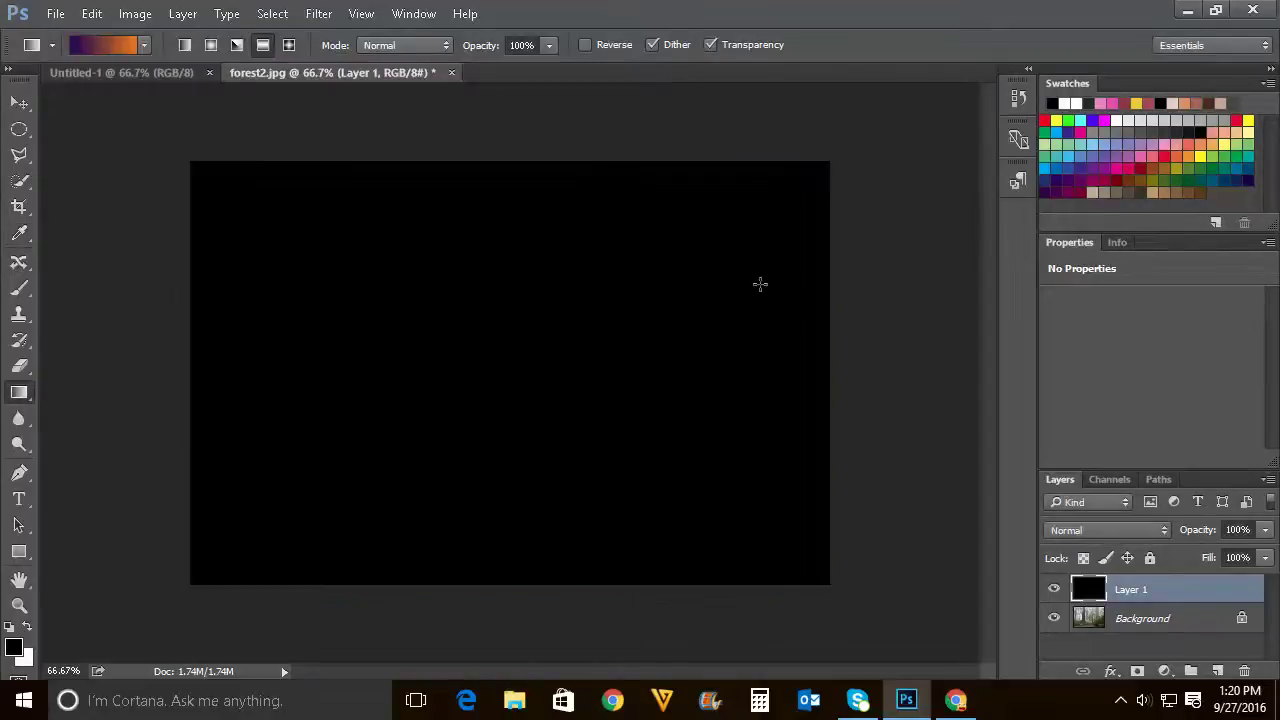
# Add about 23% monochromatic Gaussian noise to the black Layer 1.
pyautogui.click(318, 13)
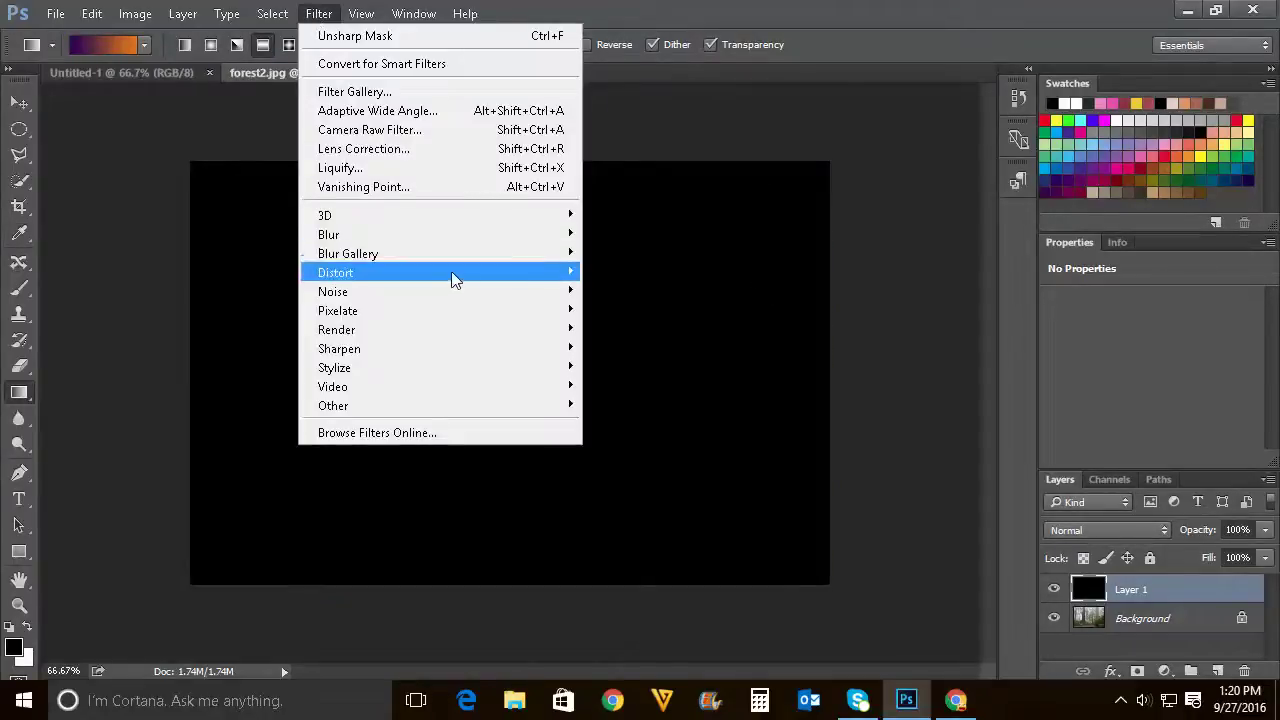
pyautogui.moveTo(333, 291)
pyautogui.click(619, 289)
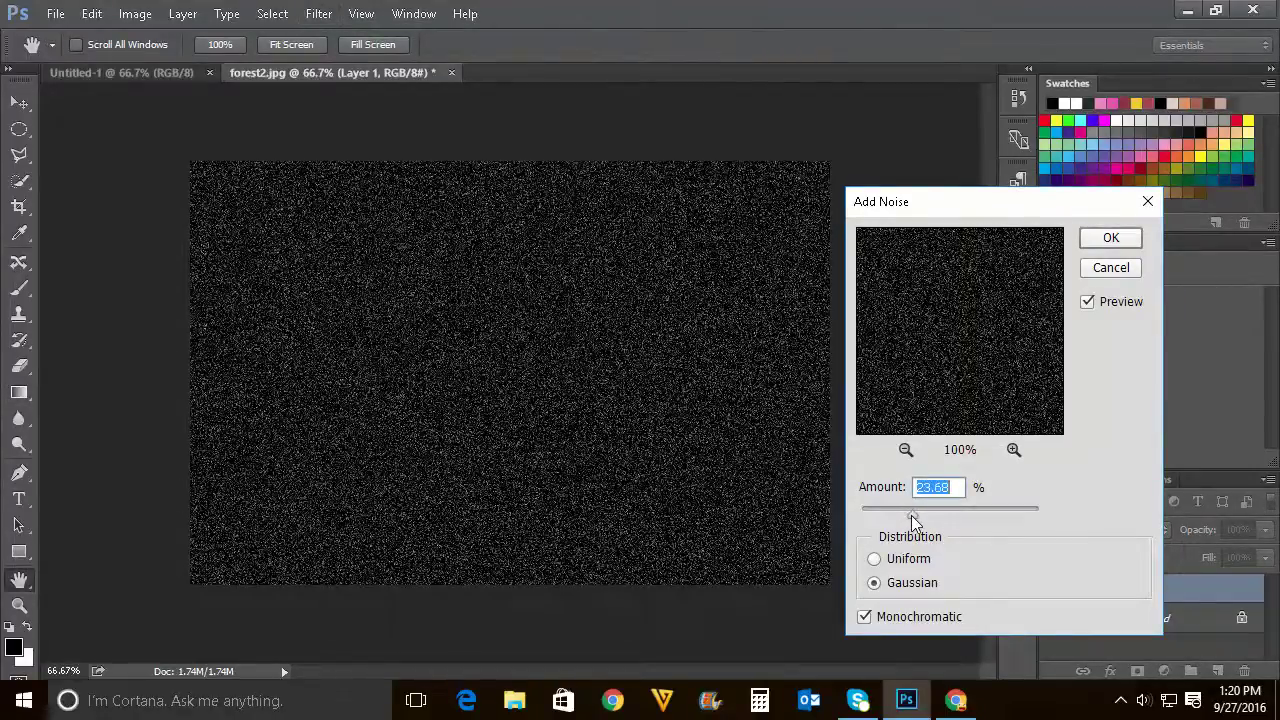
pyautogui.click(911, 515)
pyautogui.click(886, 588)
pyautogui.click(1111, 237)
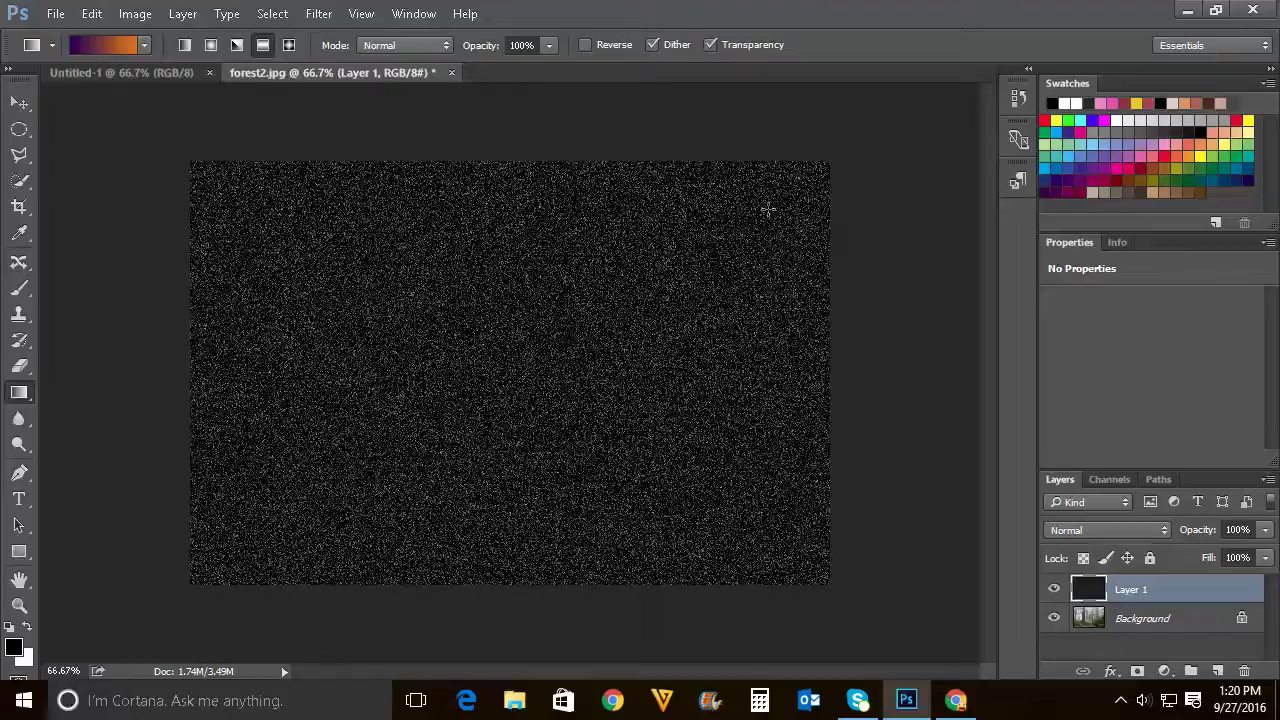
pyautogui.click(320, 14)
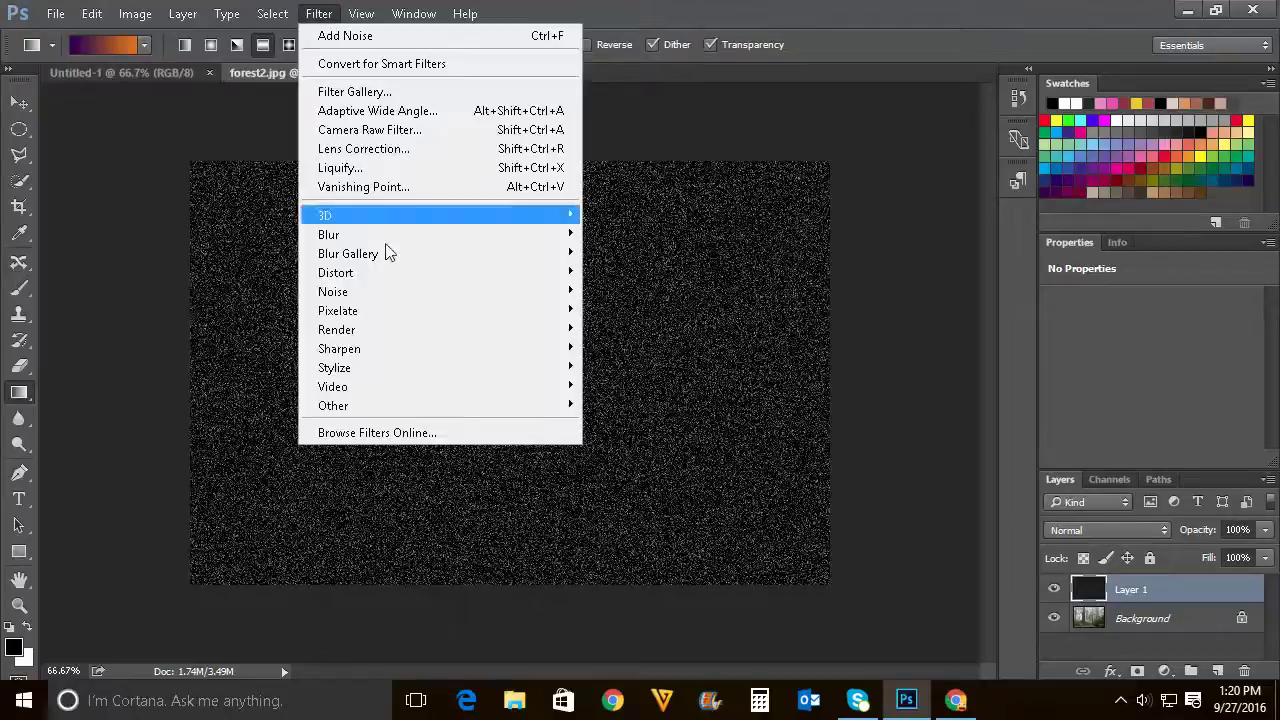
pyautogui.moveTo(329, 234)
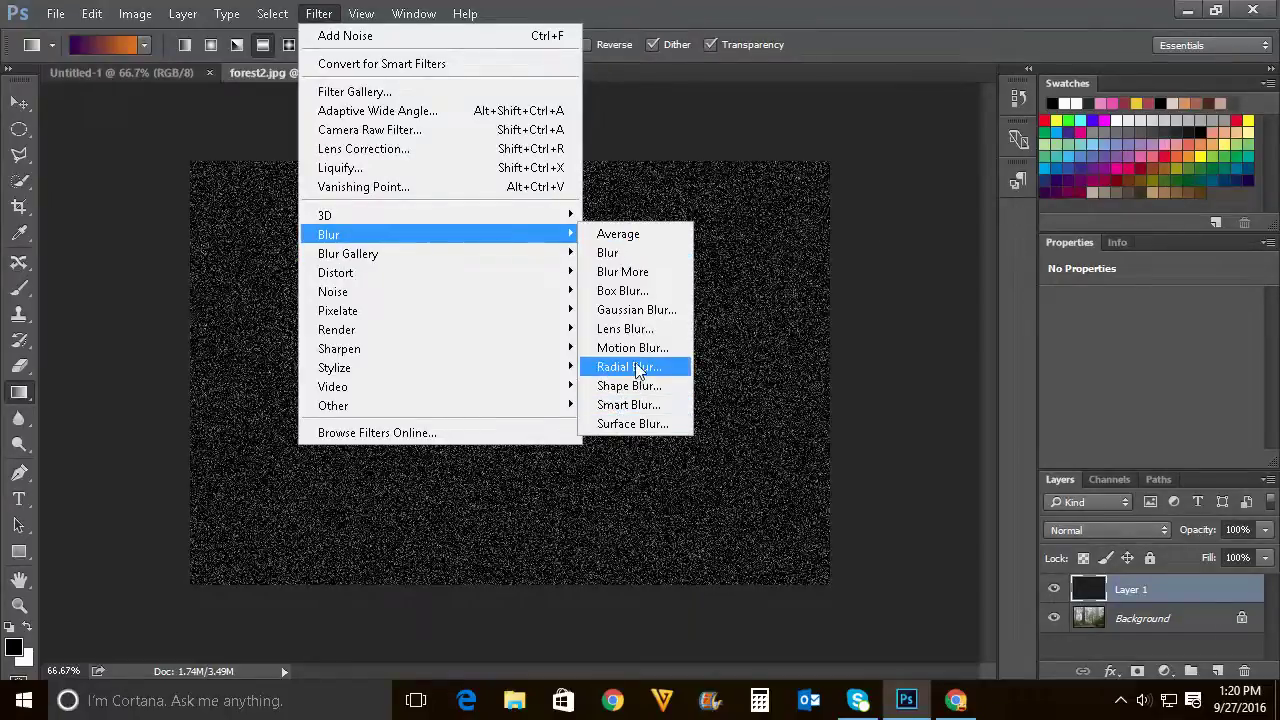
# Blur the noise layer with a Gaussian Blur of radius 3 pixels.
pyautogui.click(630, 367)
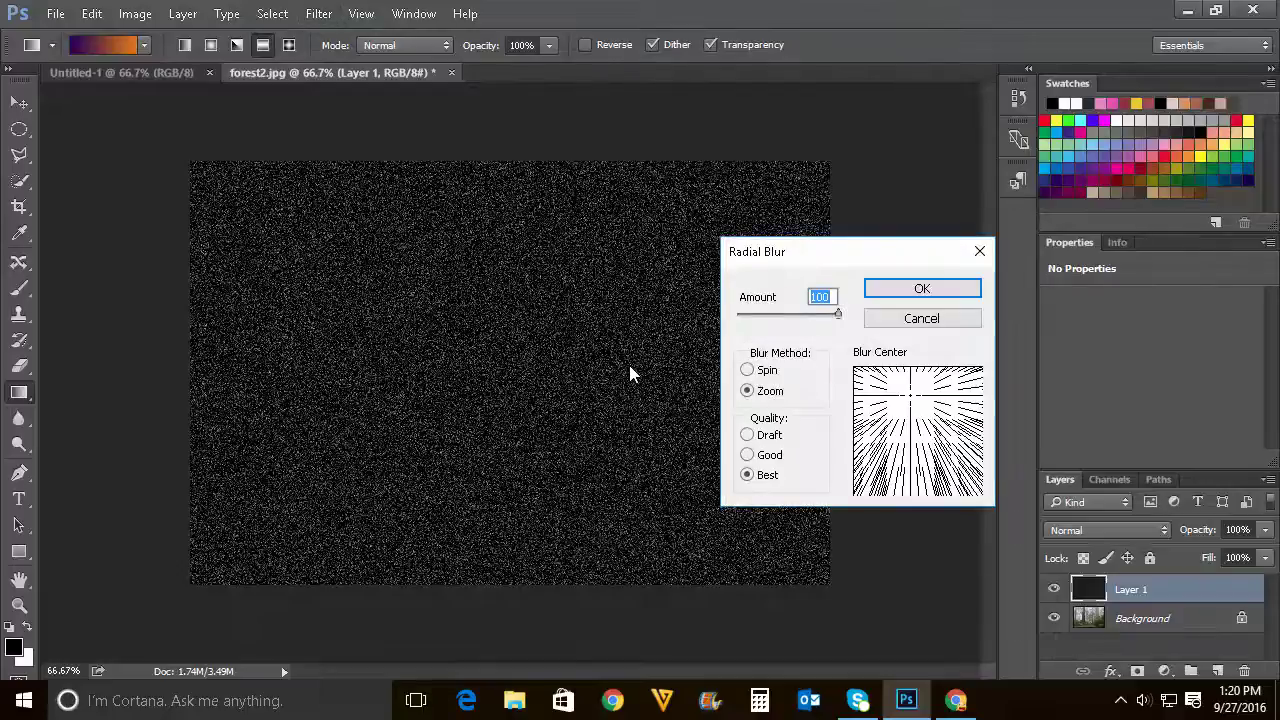
pyautogui.click(921, 288)
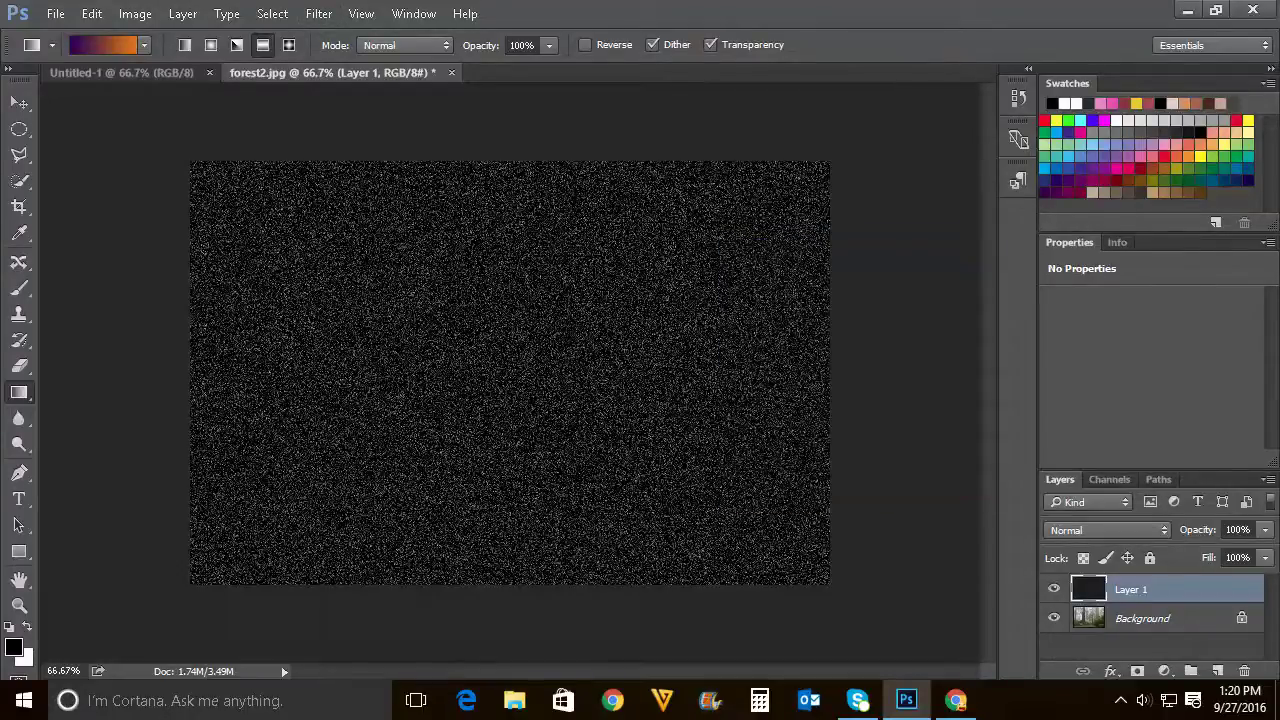
pyautogui.click(318, 14)
pyautogui.moveTo(329, 234)
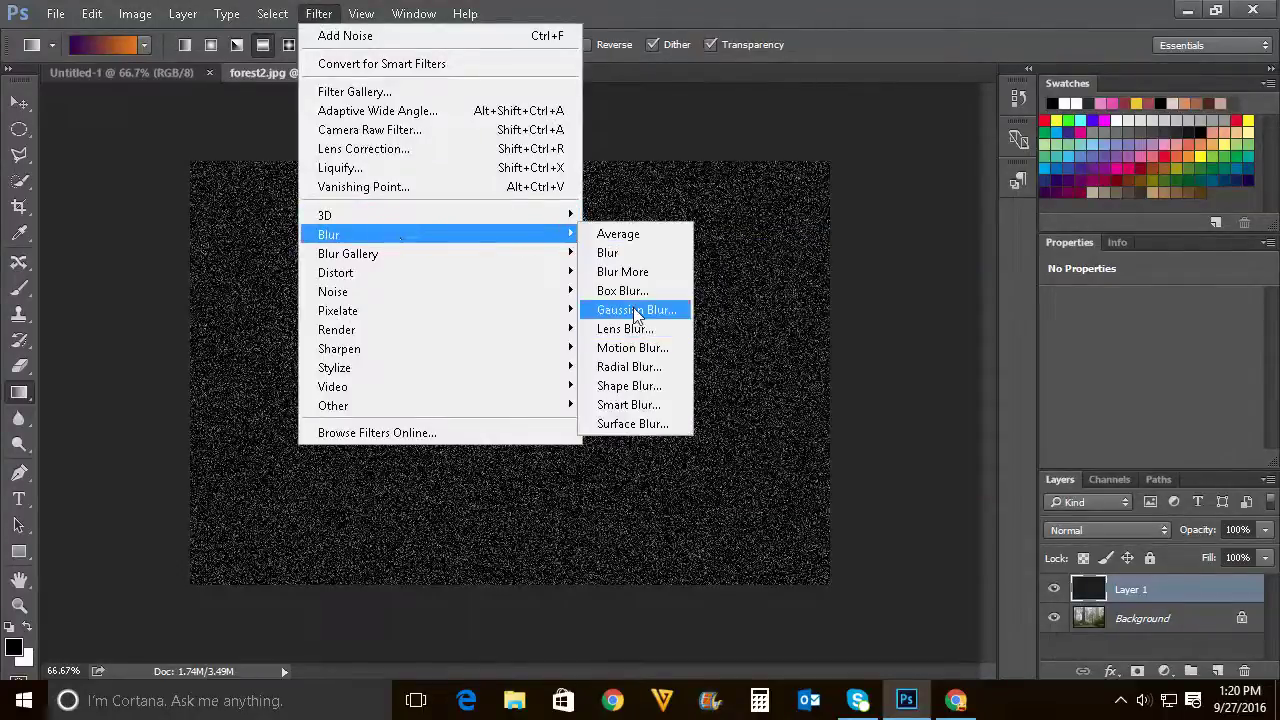
pyautogui.click(636, 310)
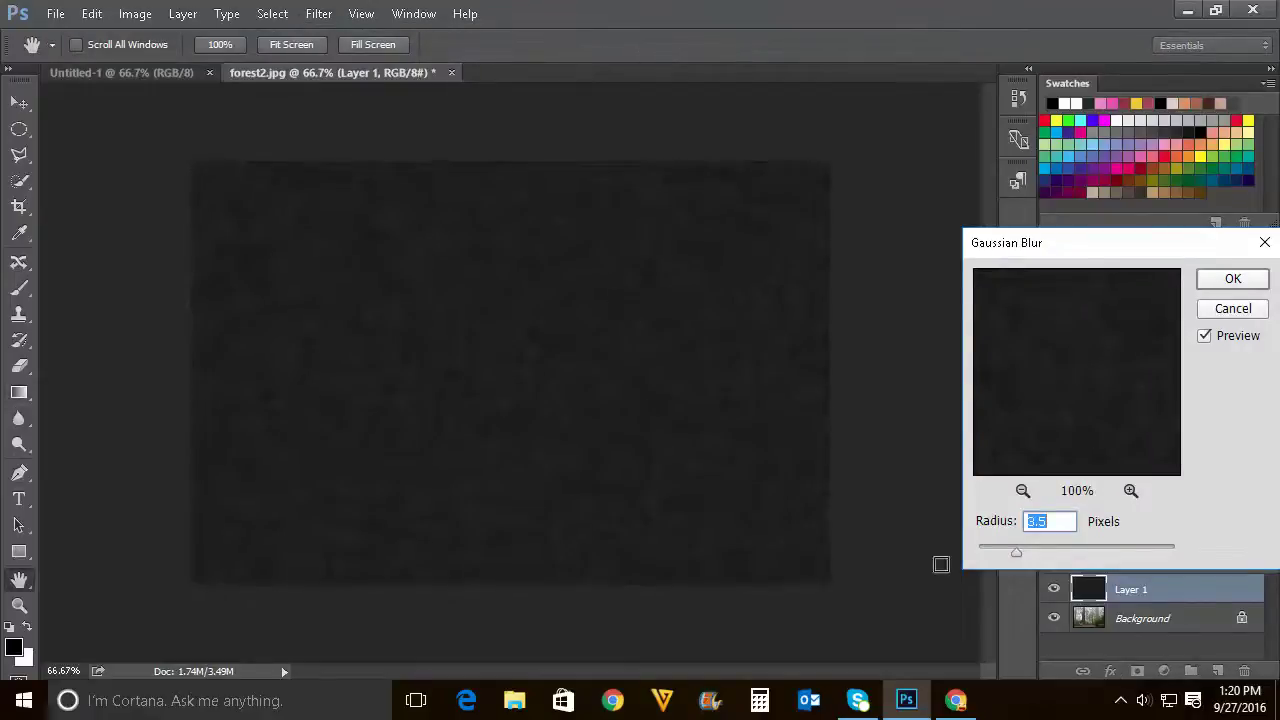
pyautogui.click(1018, 551)
pyautogui.write('3')
pyautogui.click(1231, 278)
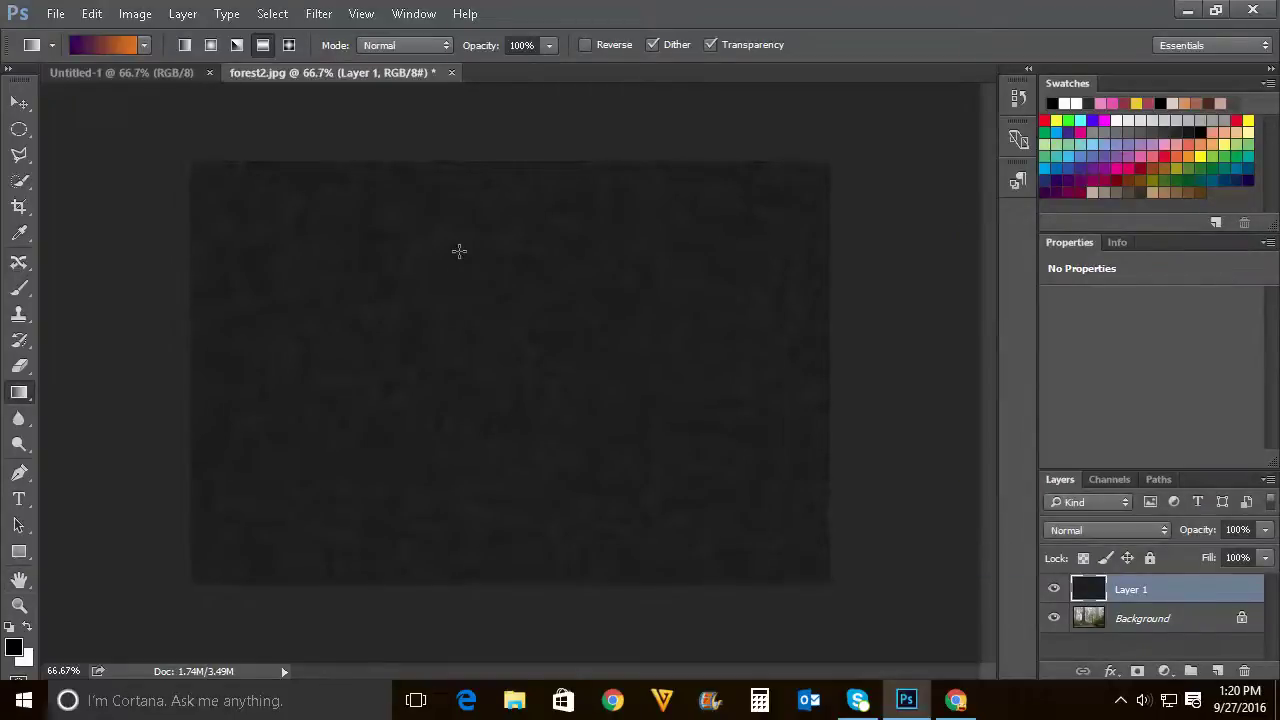
# Apply a steep Curves adjustment with black point at 20 and white point pulled far left.
pyautogui.click(138, 15)
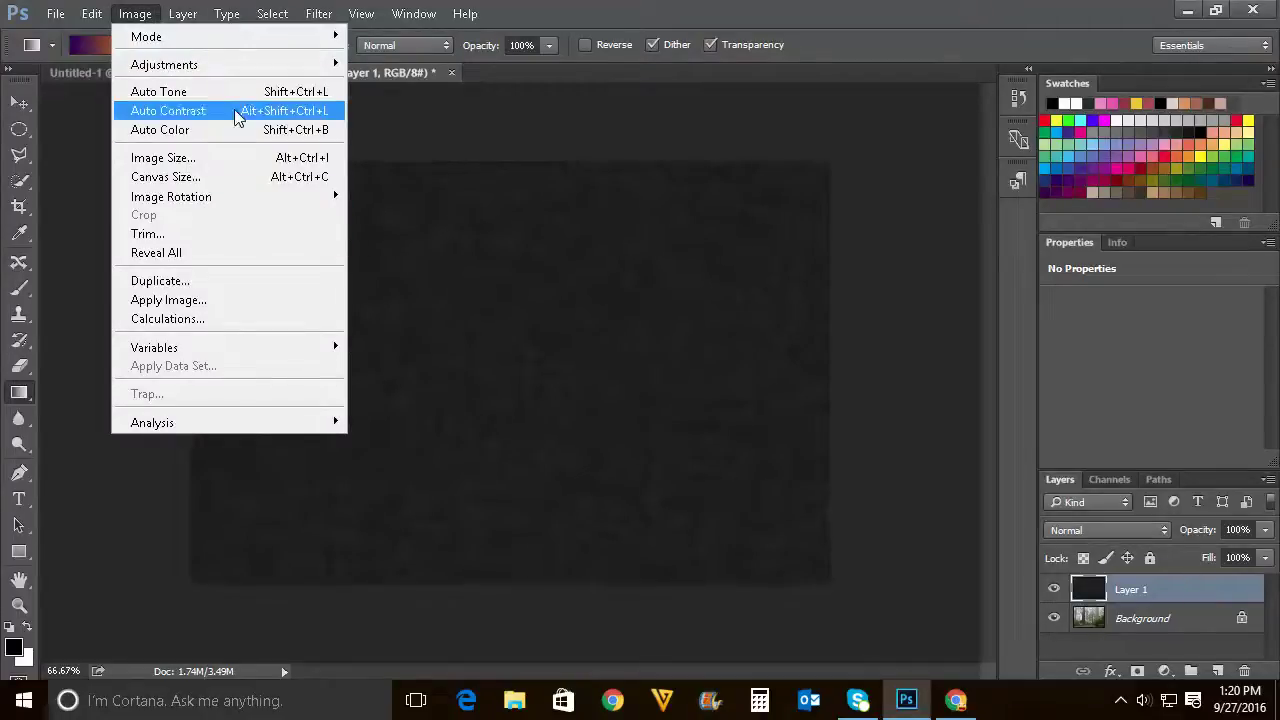
pyautogui.moveTo(164, 64)
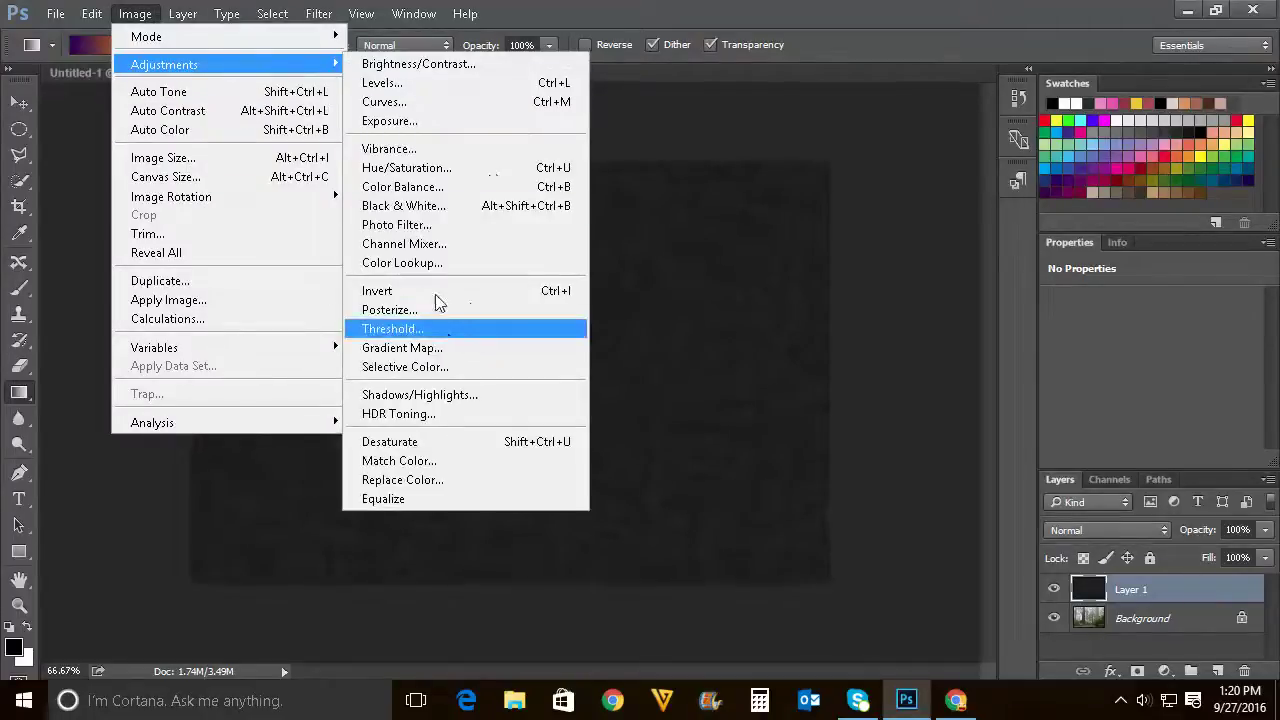
pyautogui.click(409, 104)
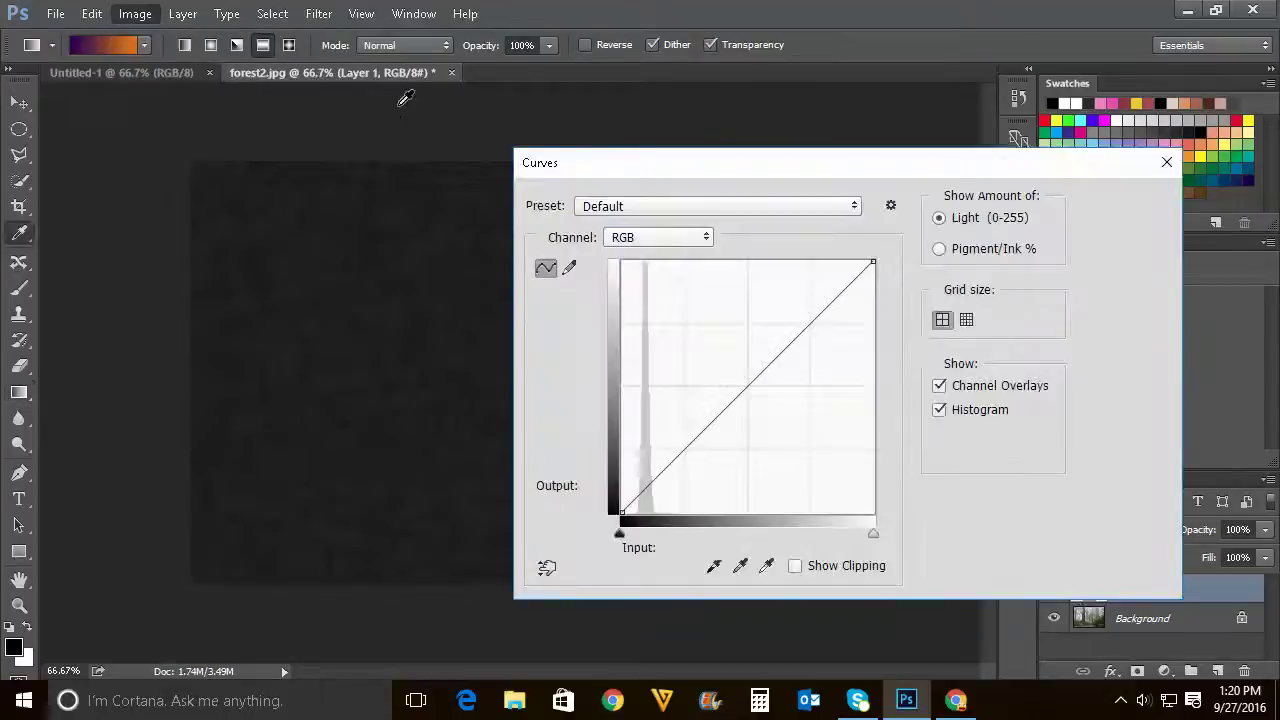
pyautogui.moveTo(621, 512); pyautogui.dragTo(640, 513)
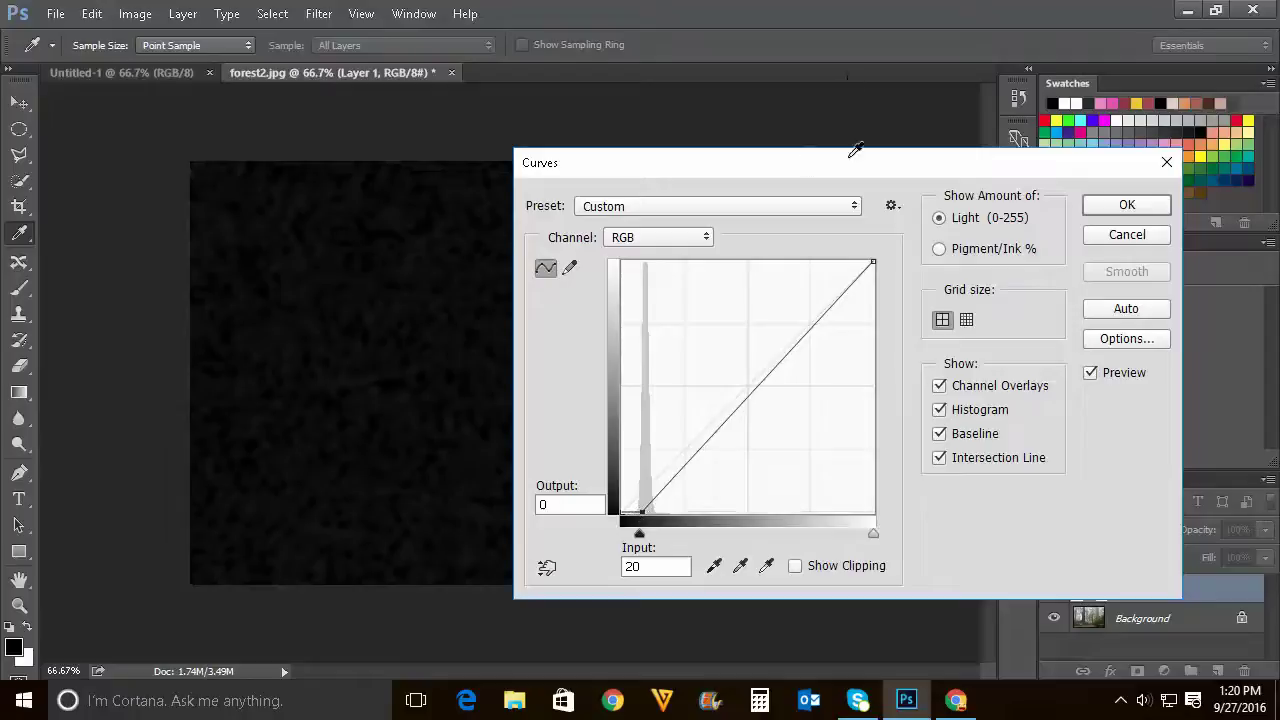
pyautogui.moveTo(875, 261); pyautogui.dragTo(657, 237)
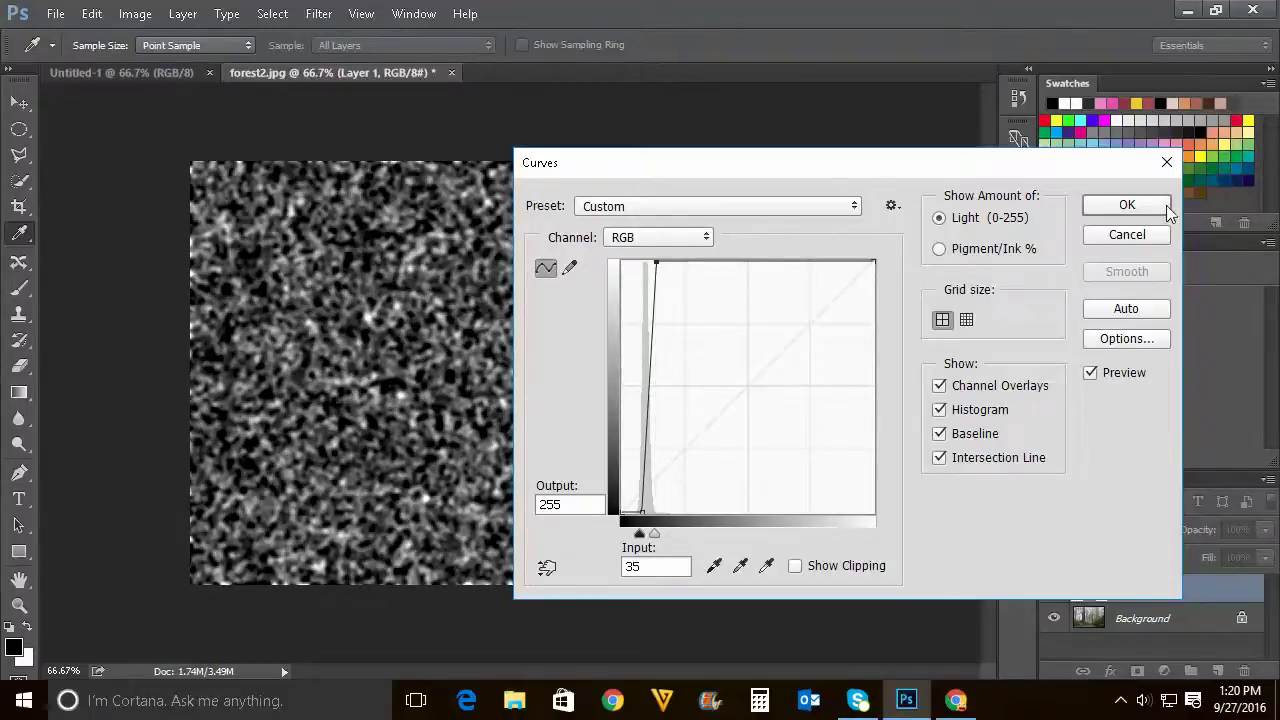
pyautogui.click(1124, 207)
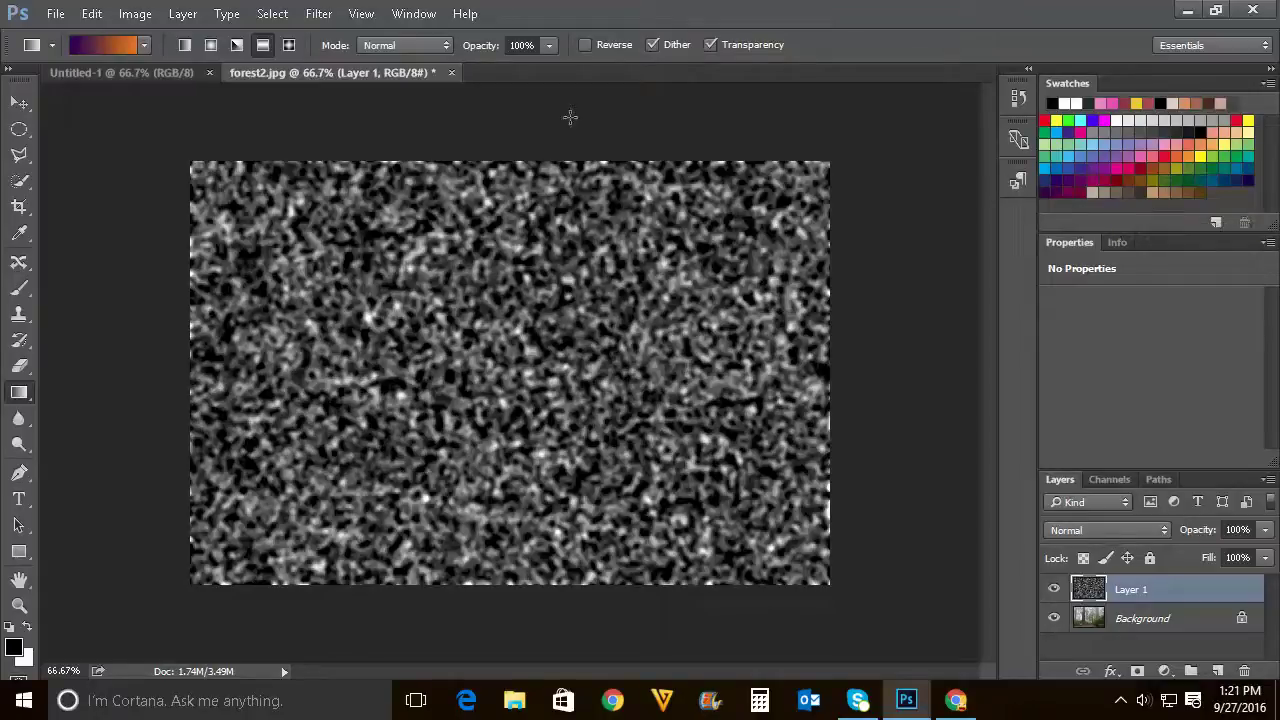
# Apply a Zoom Radial Blur of amount 100 centred near the top middle.
pyautogui.click(319, 14)
pyautogui.moveTo(328, 234)
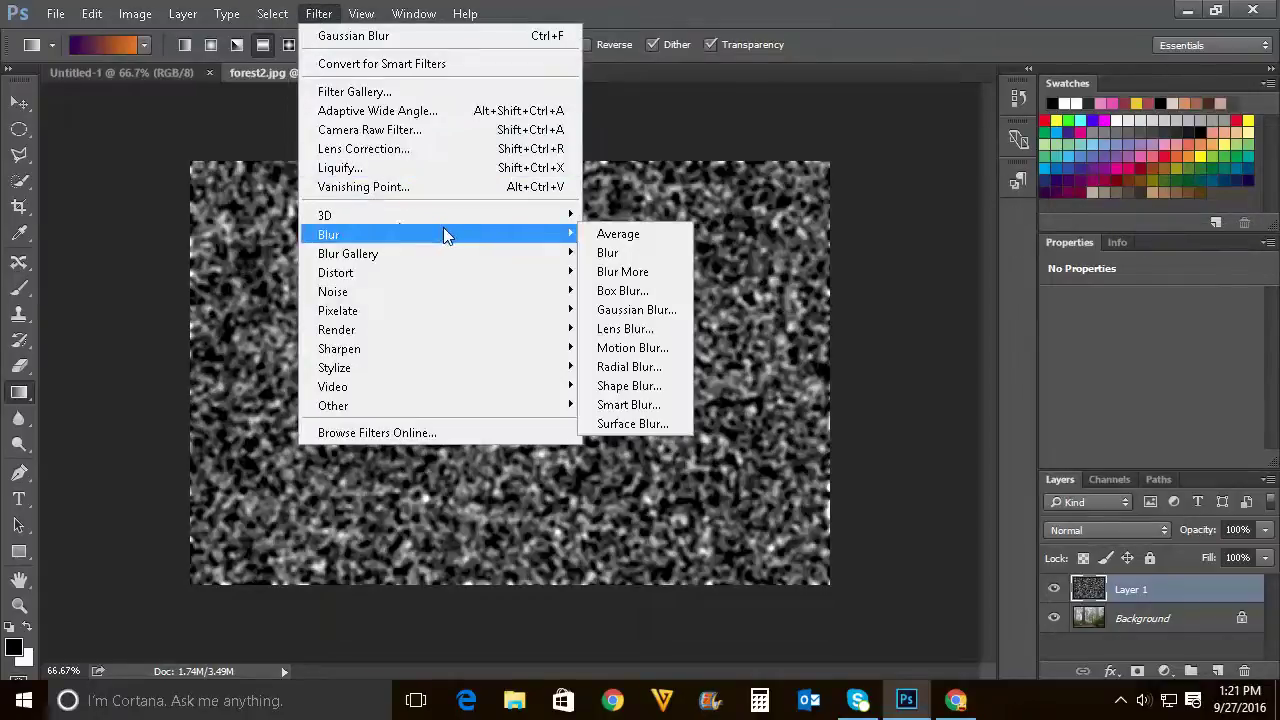
pyautogui.click(628, 369)
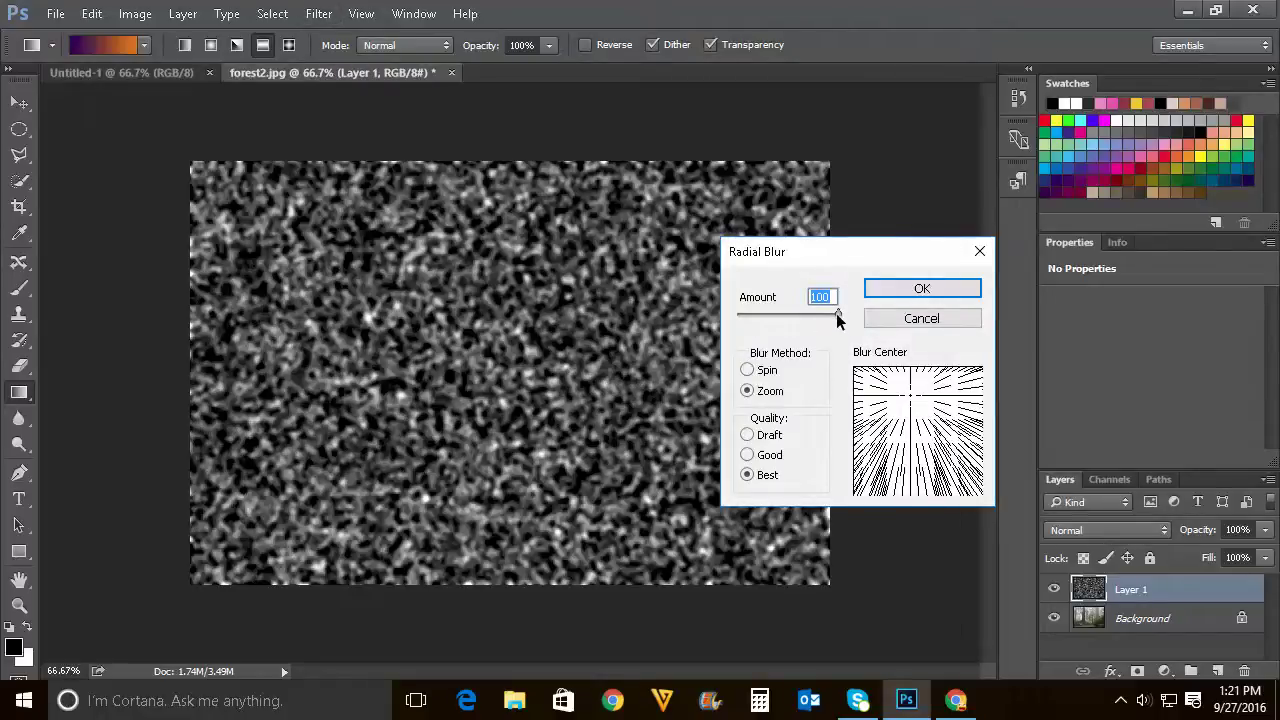
pyautogui.click(750, 452)
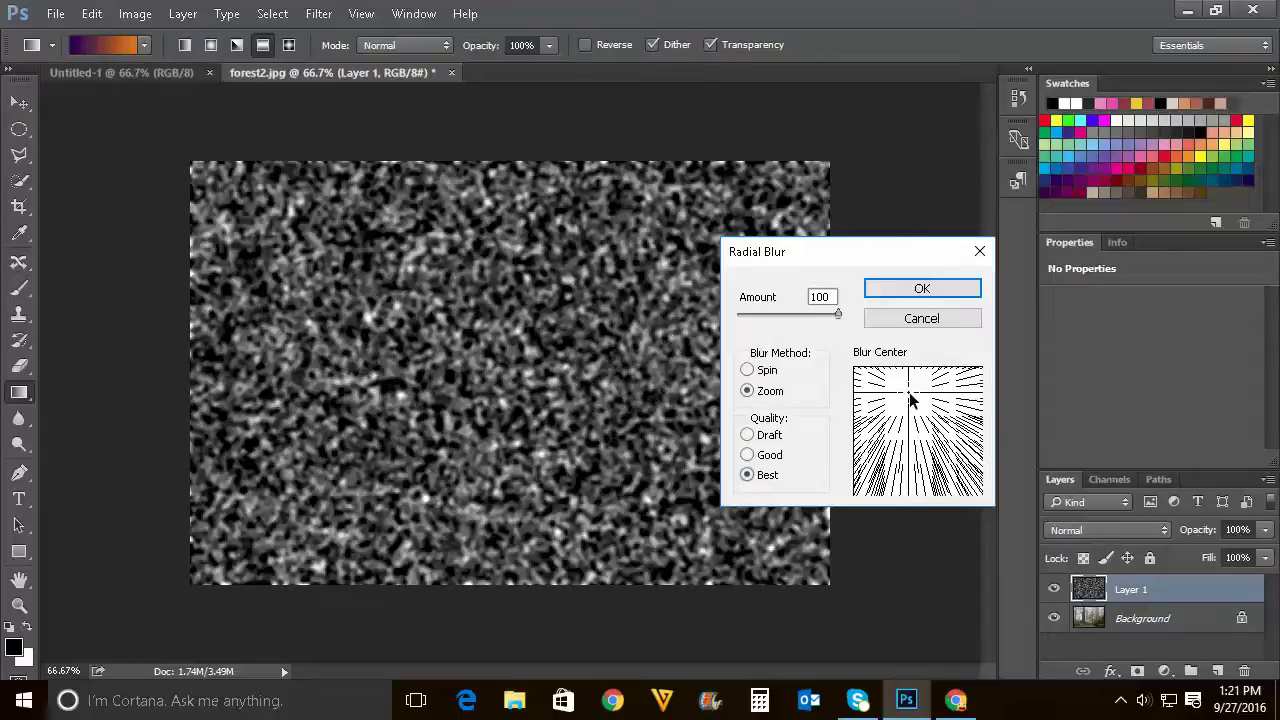
pyautogui.moveTo(909, 400); pyautogui.dragTo(913, 395)
pyautogui.click(919, 290)
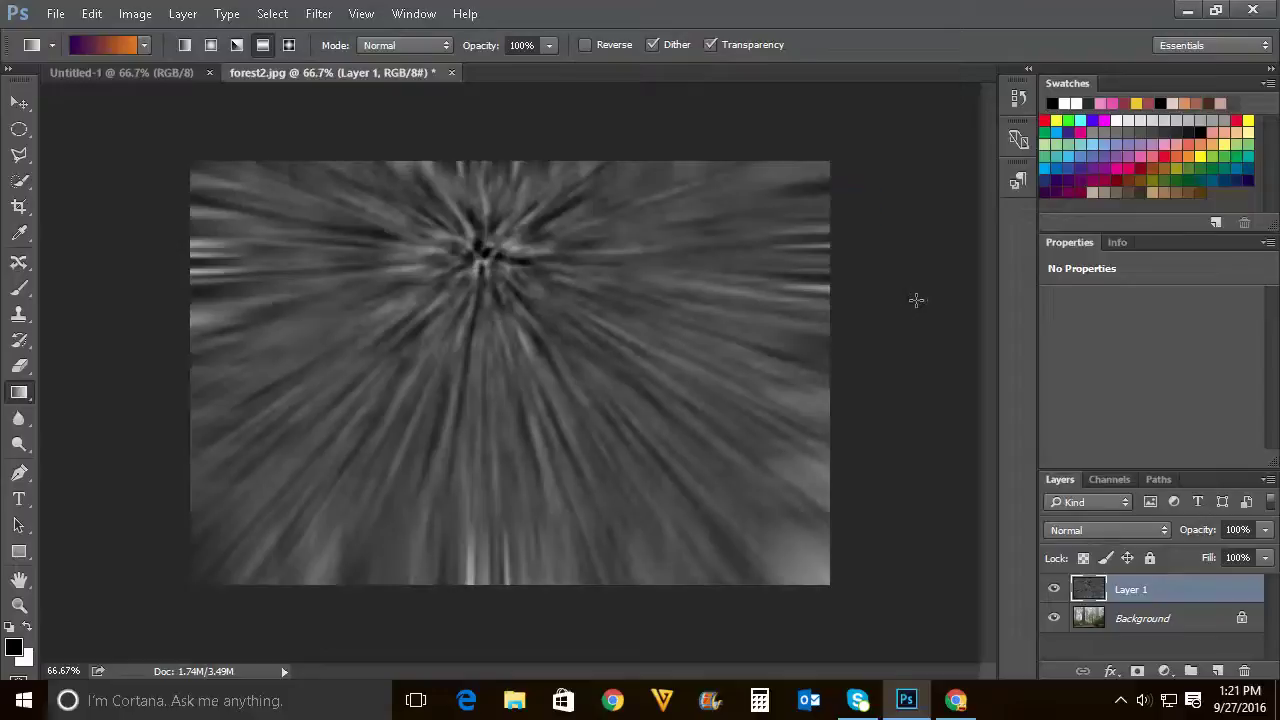
# Set Layer 1 to Screen blend mode at 54% opacity.
pyautogui.click(1097, 532)
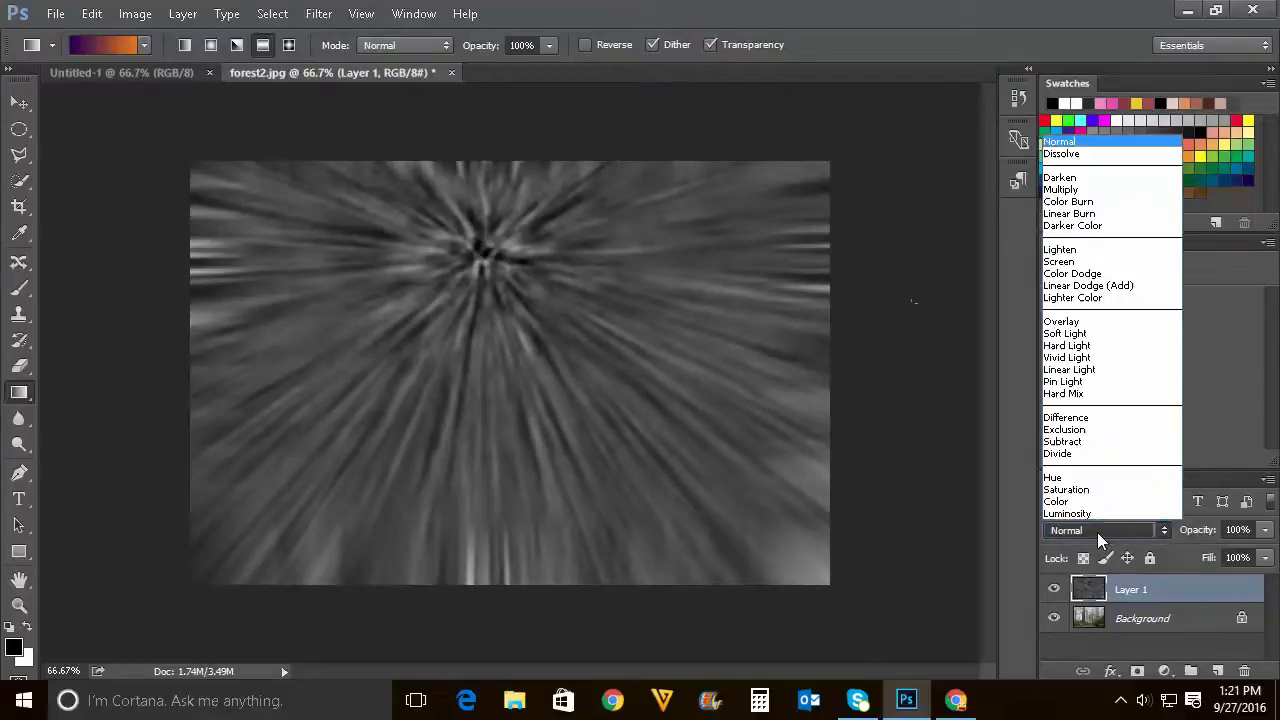
pyautogui.click(1069, 262)
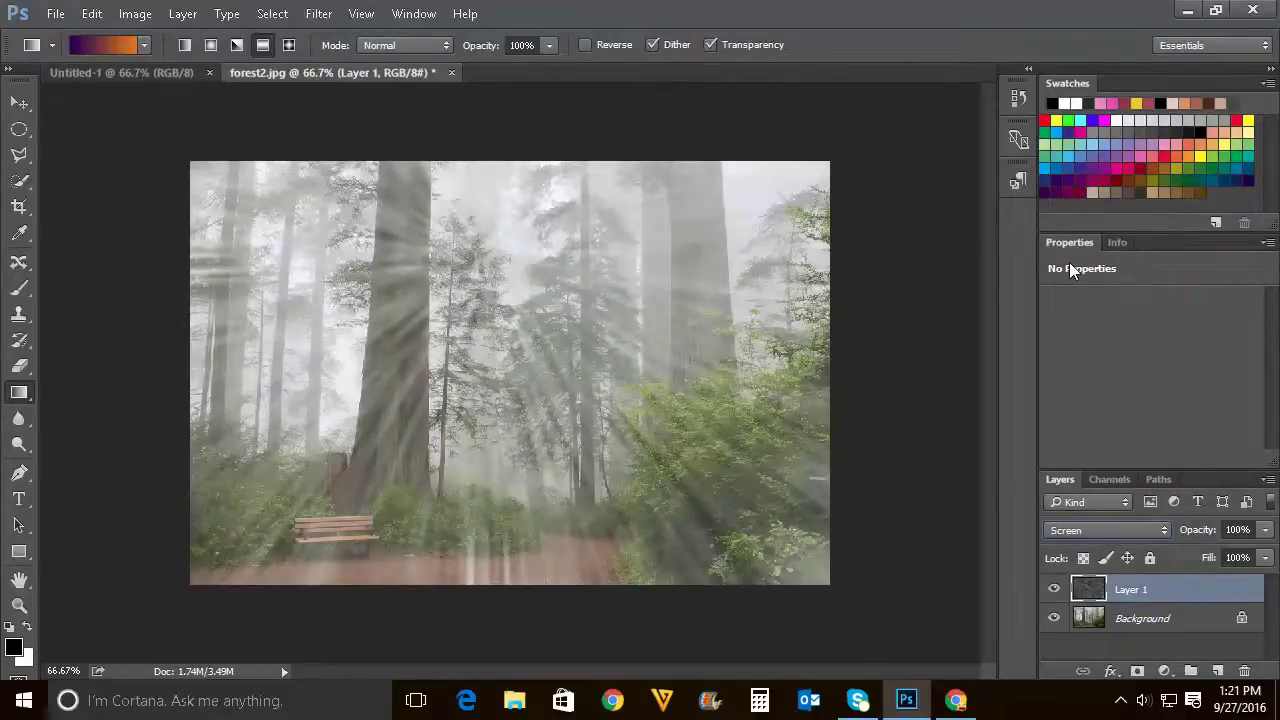
pyautogui.click(1265, 530)
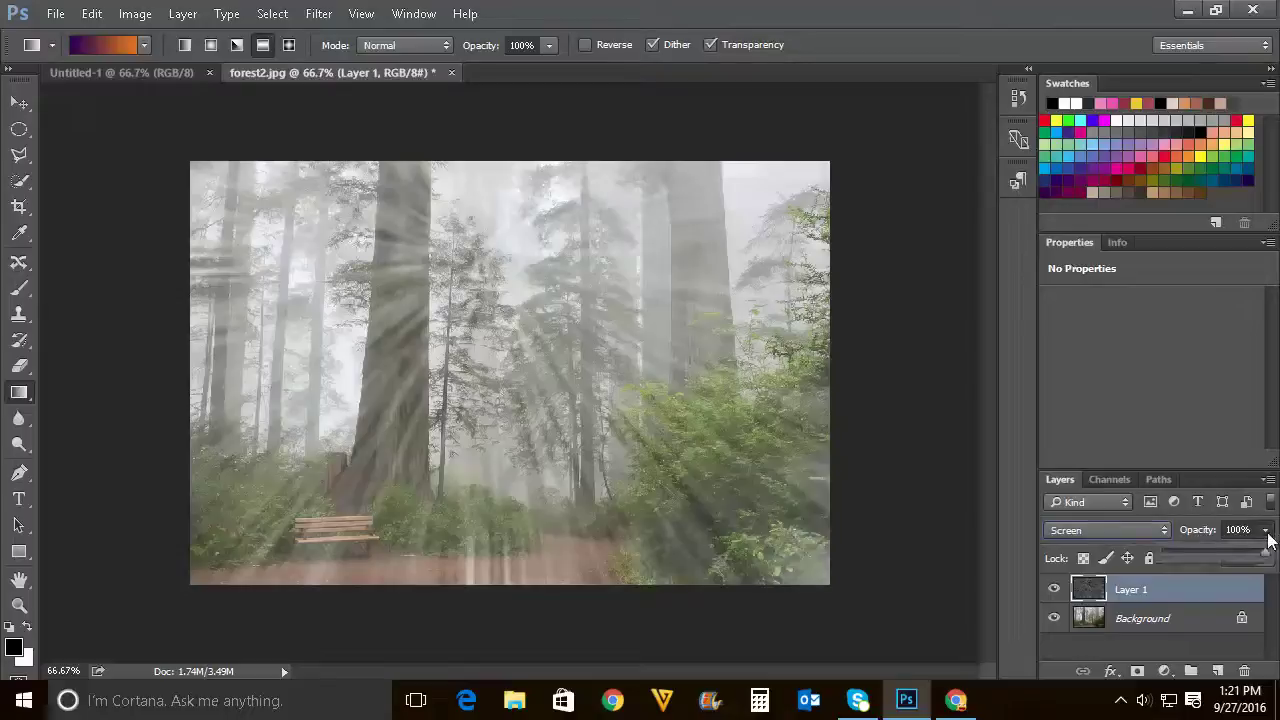
pyautogui.moveTo(1265, 558); pyautogui.dragTo(1240, 558)
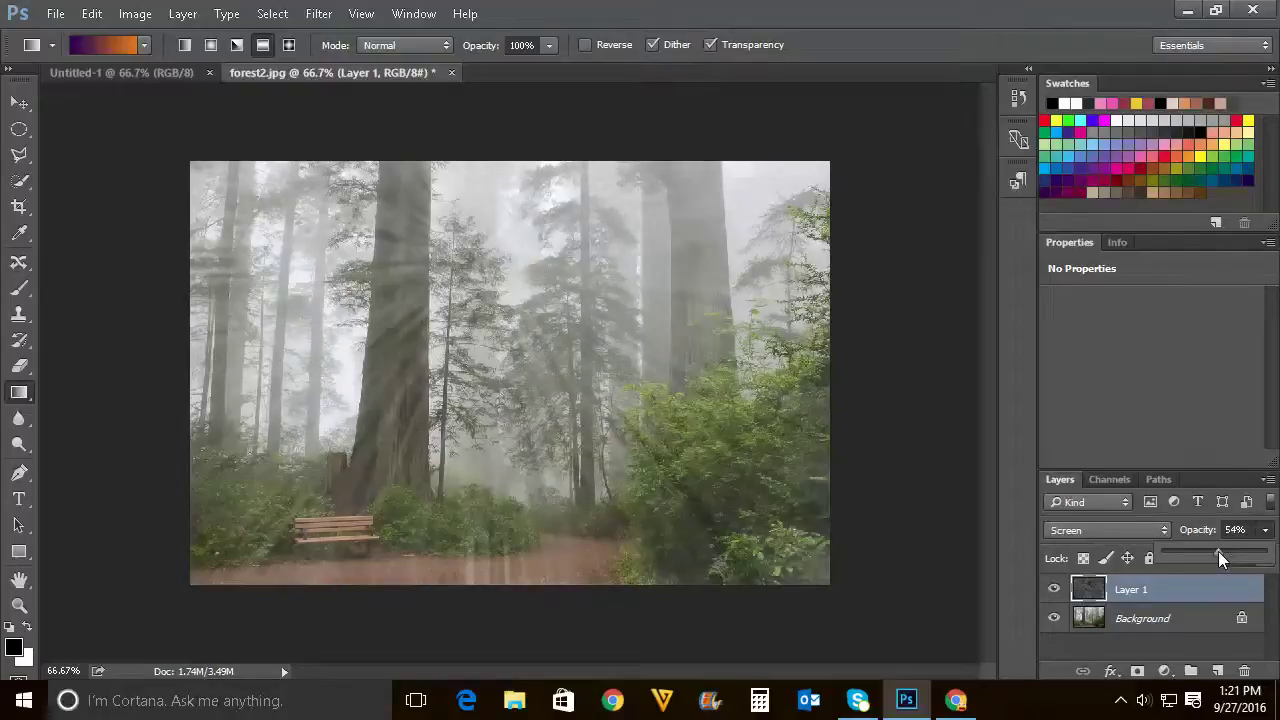
pyautogui.click(938, 407)
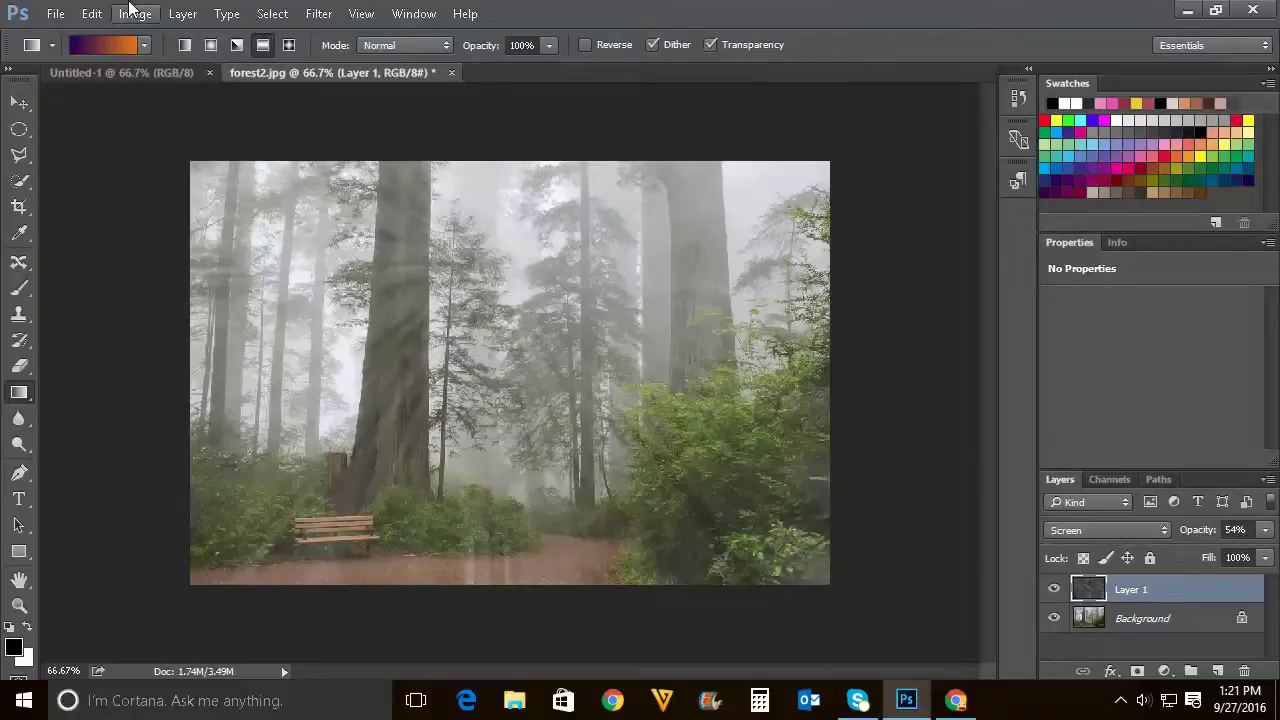
# Add a Hue/Saturation adjustment layer with saturation raised to +18.
pyautogui.click(185, 14)
pyautogui.moveTo(286, 248)
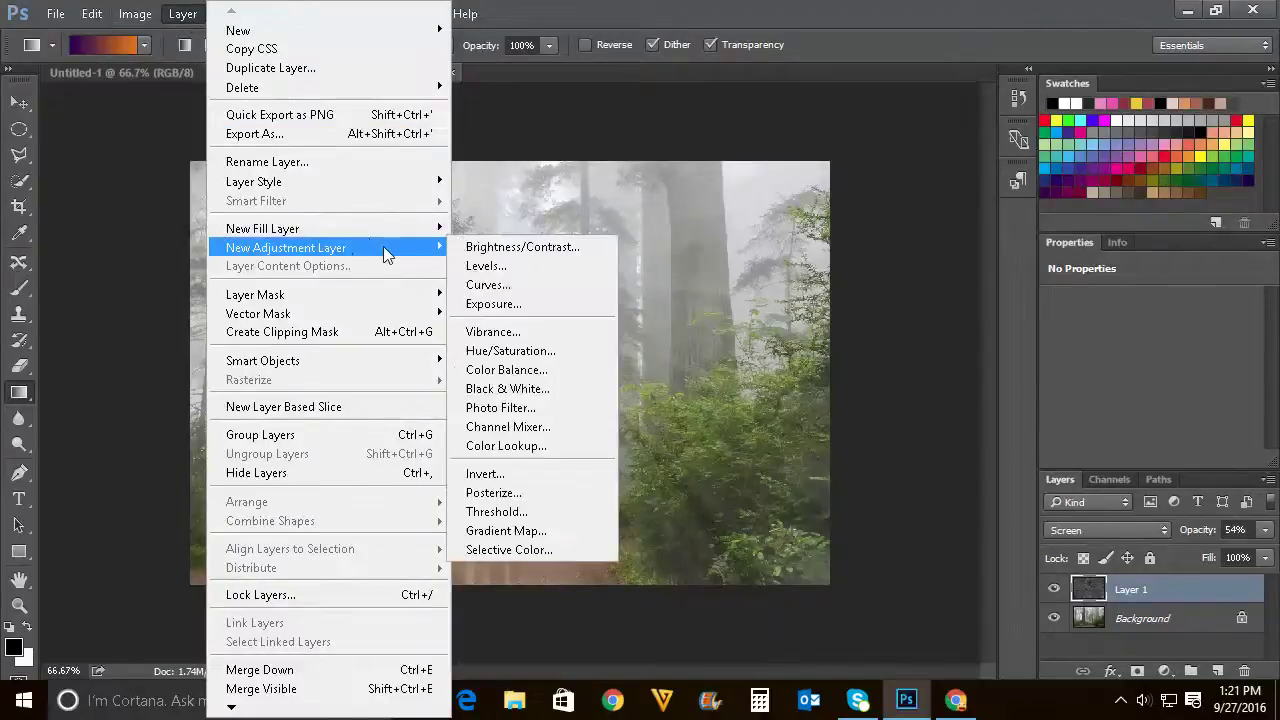
pyautogui.click(533, 355)
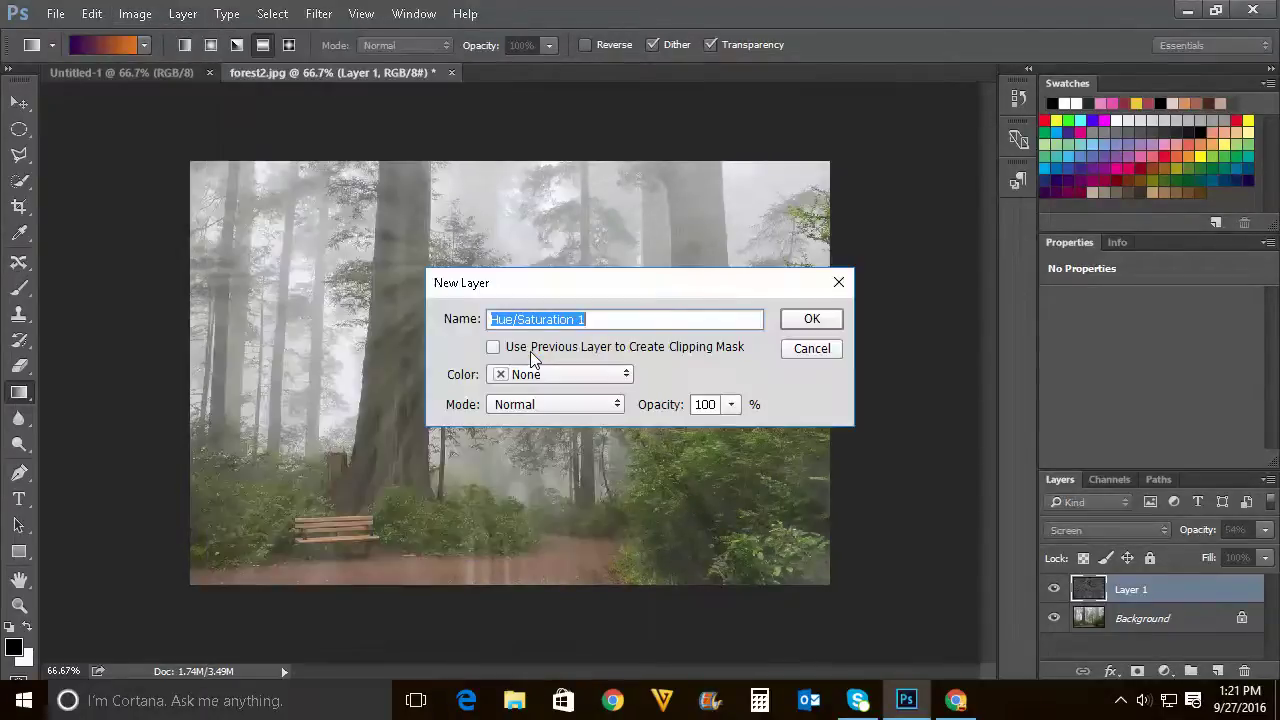
pyautogui.click(797, 320)
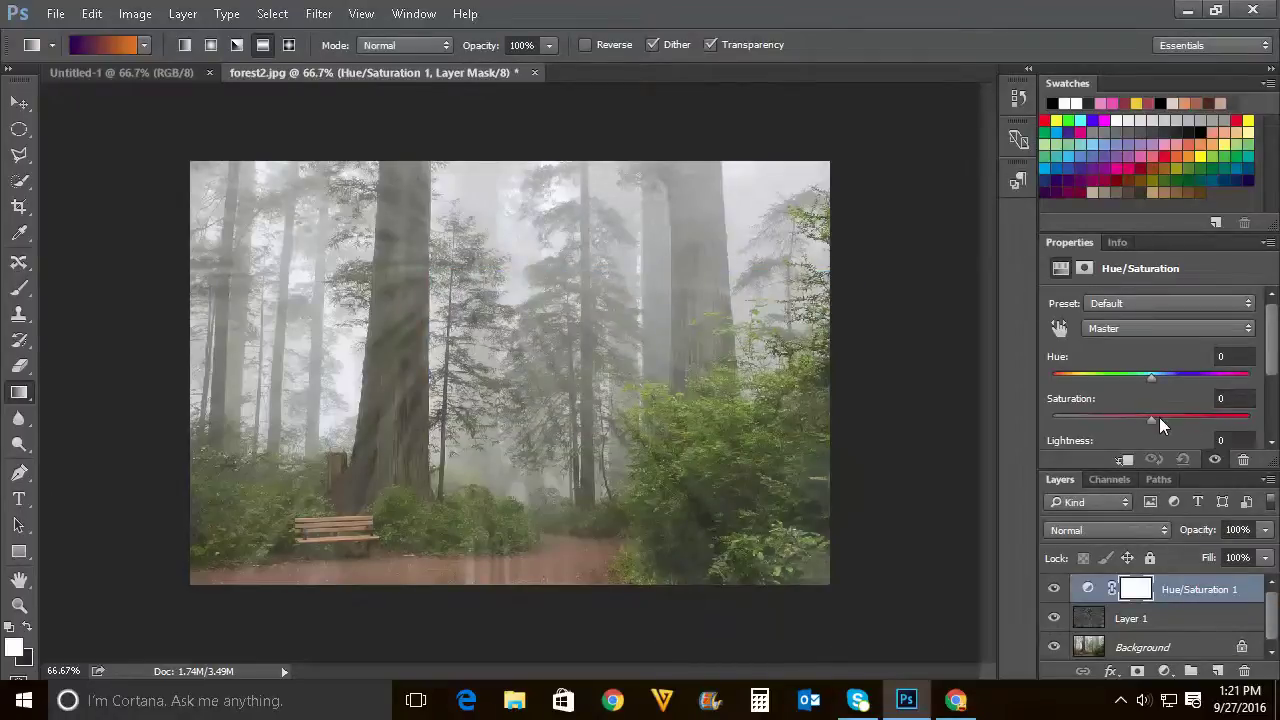
pyautogui.moveTo(1151, 421); pyautogui.dragTo(1183, 421)
pyautogui.moveTo(1189, 421); pyautogui.dragTo(1170, 421)
# Add a new empty Layer 2 and set the foreground colour to white.
pyautogui.click(1218, 672)
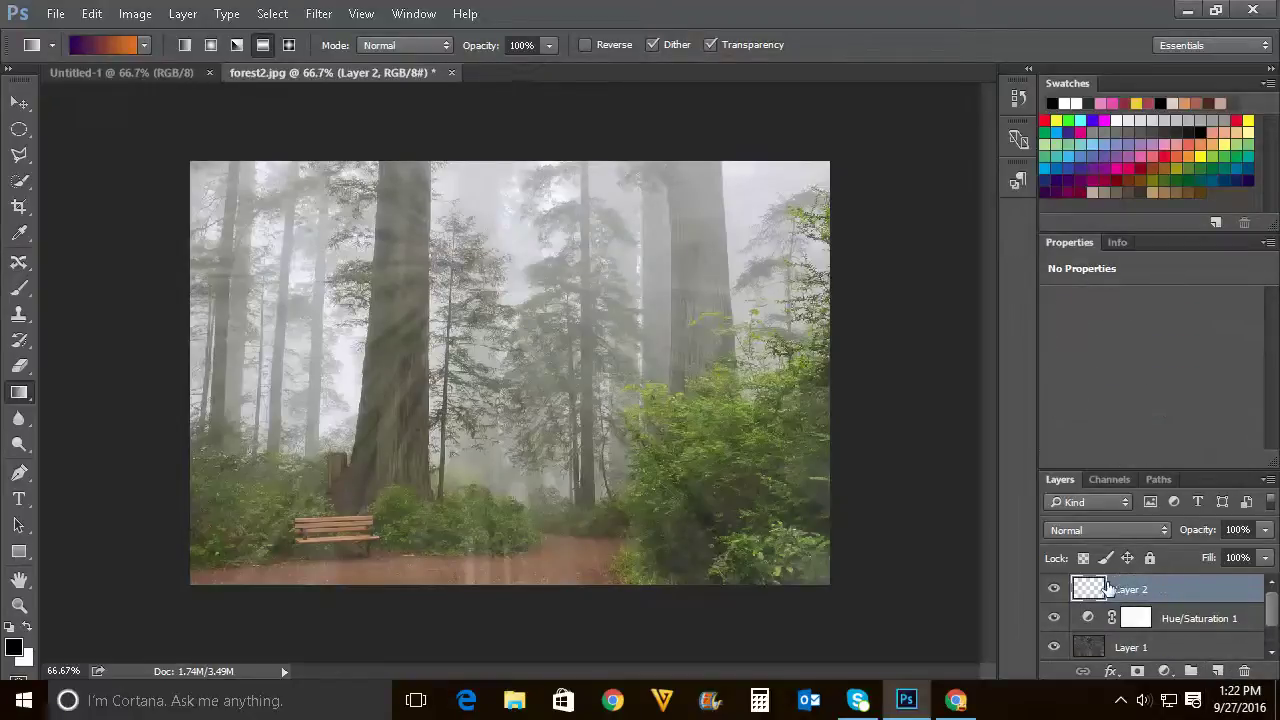
pyautogui.click(11, 650)
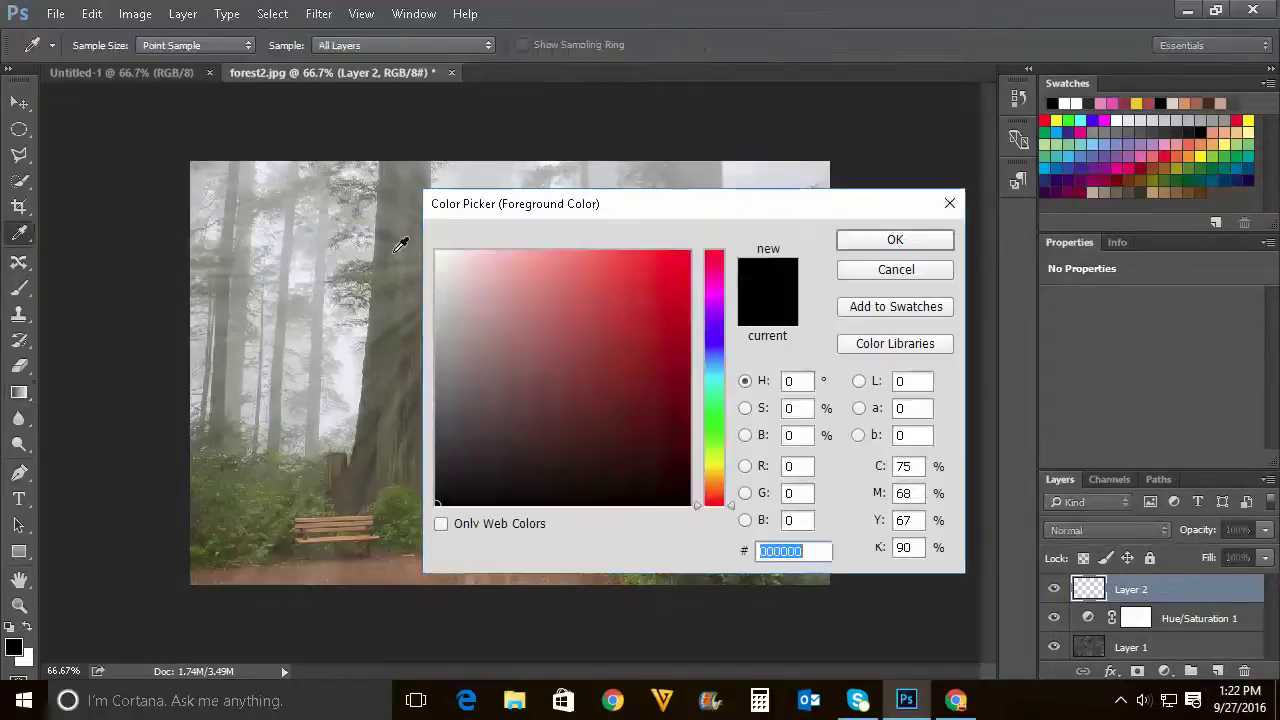
pyautogui.click(437, 251)
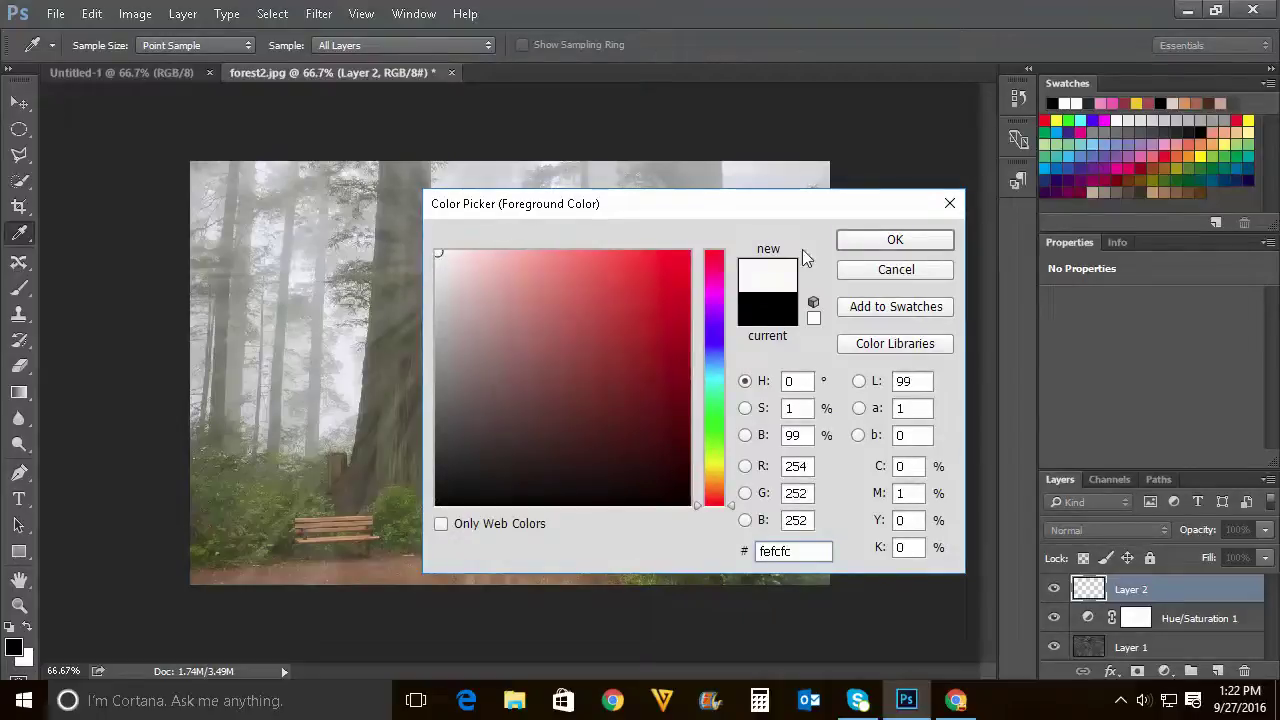
pyautogui.click(884, 239)
pyautogui.press('g')
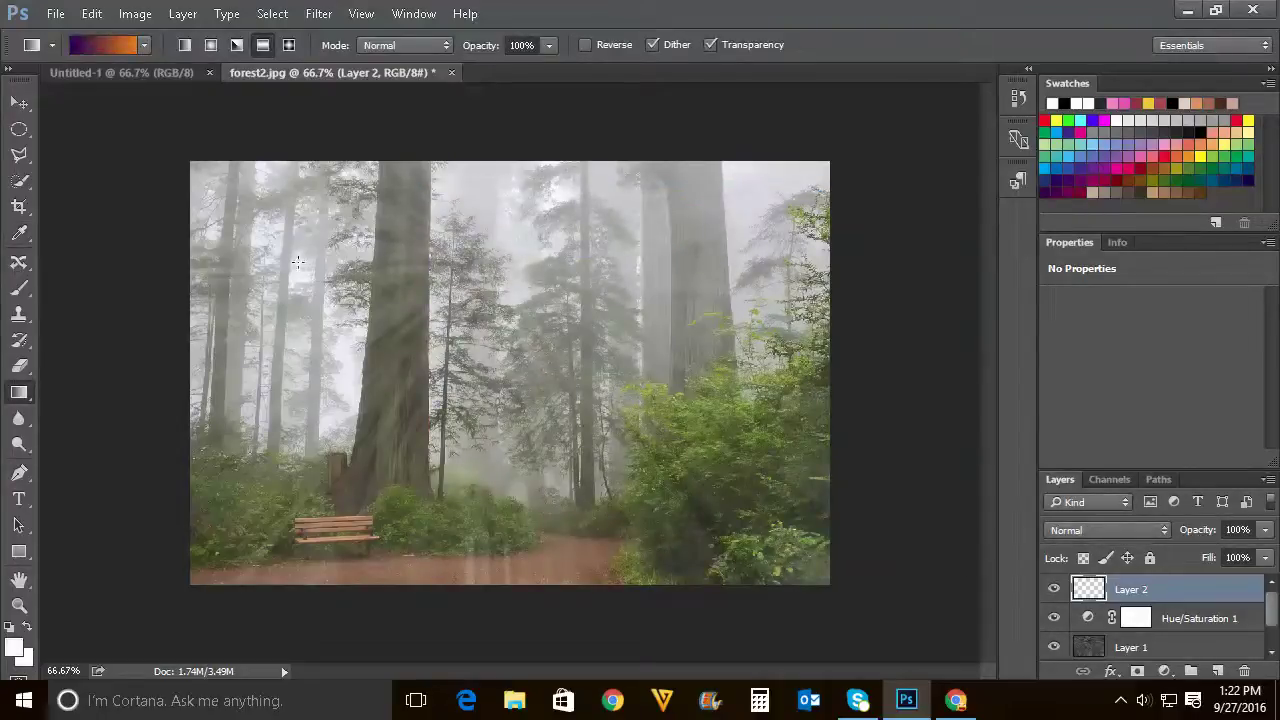
# Paint a soft white glow over the upper-middle trees with a soft round brush.
pyautogui.click(30, 288)
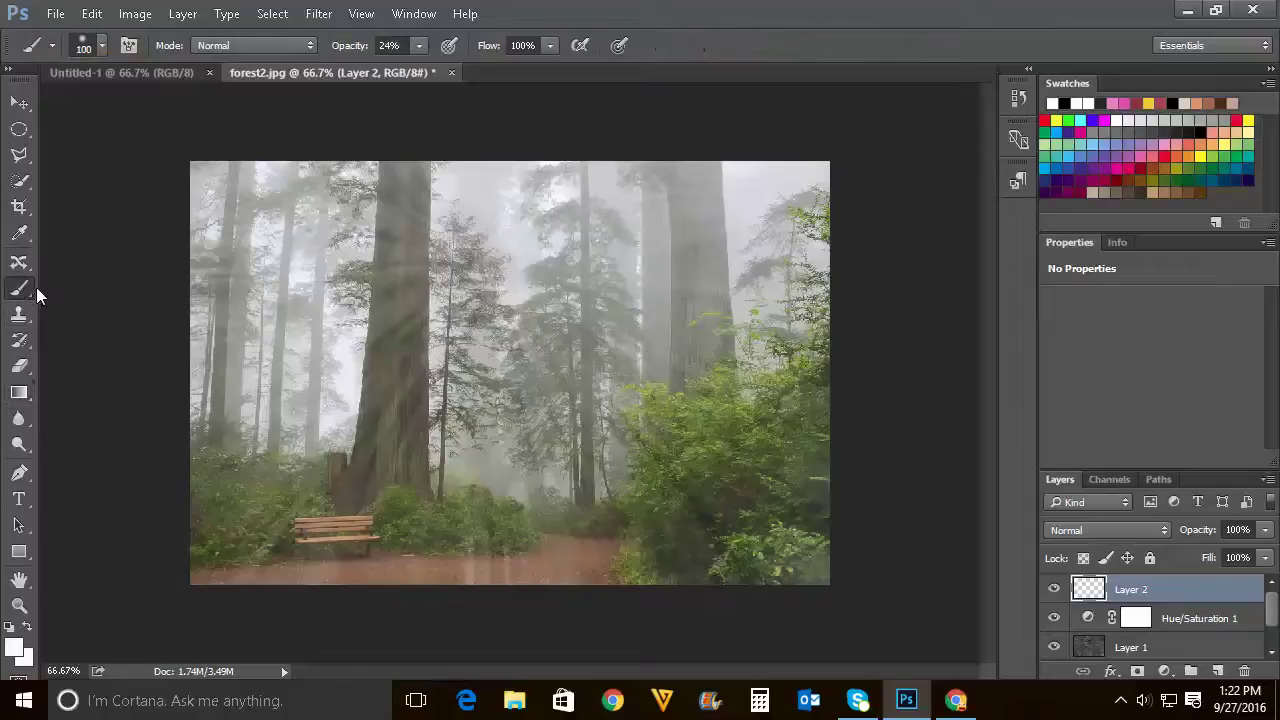
pyautogui.rightClick(33, 287)
pyautogui.click(72, 286)
pyautogui.click(102, 46)
pyautogui.click(42, 241)
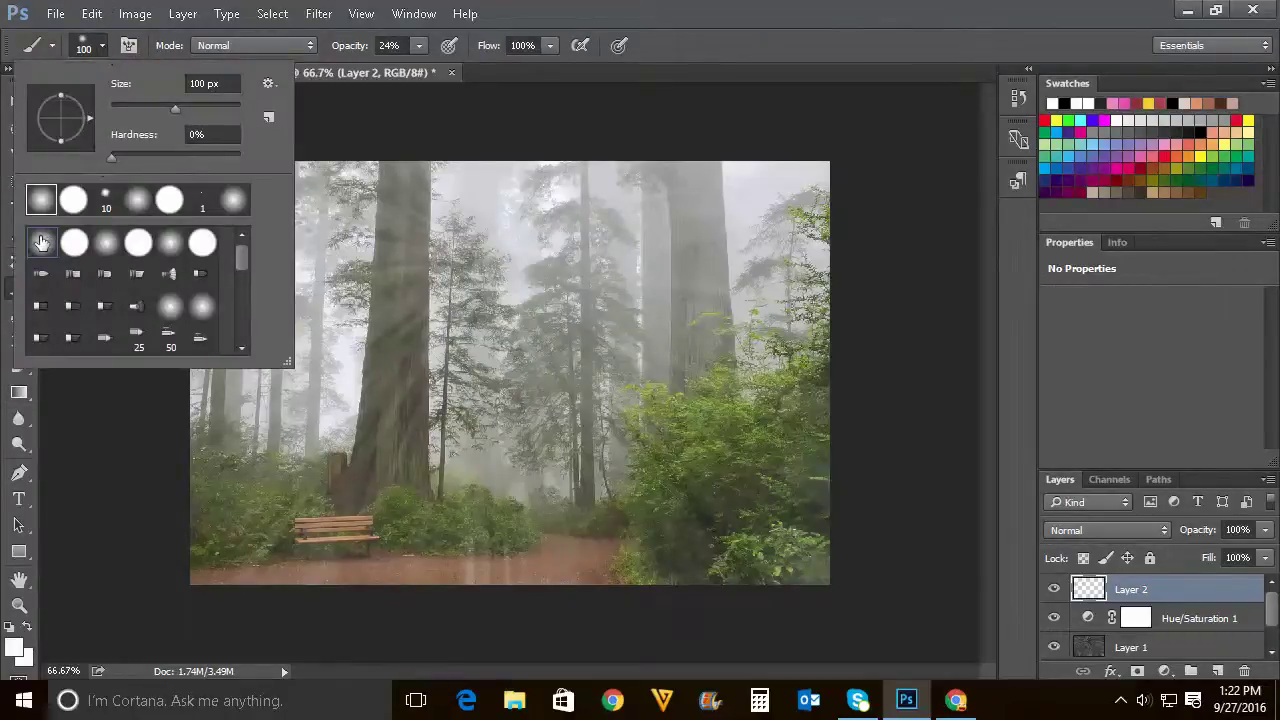
pyautogui.click(515, 279)
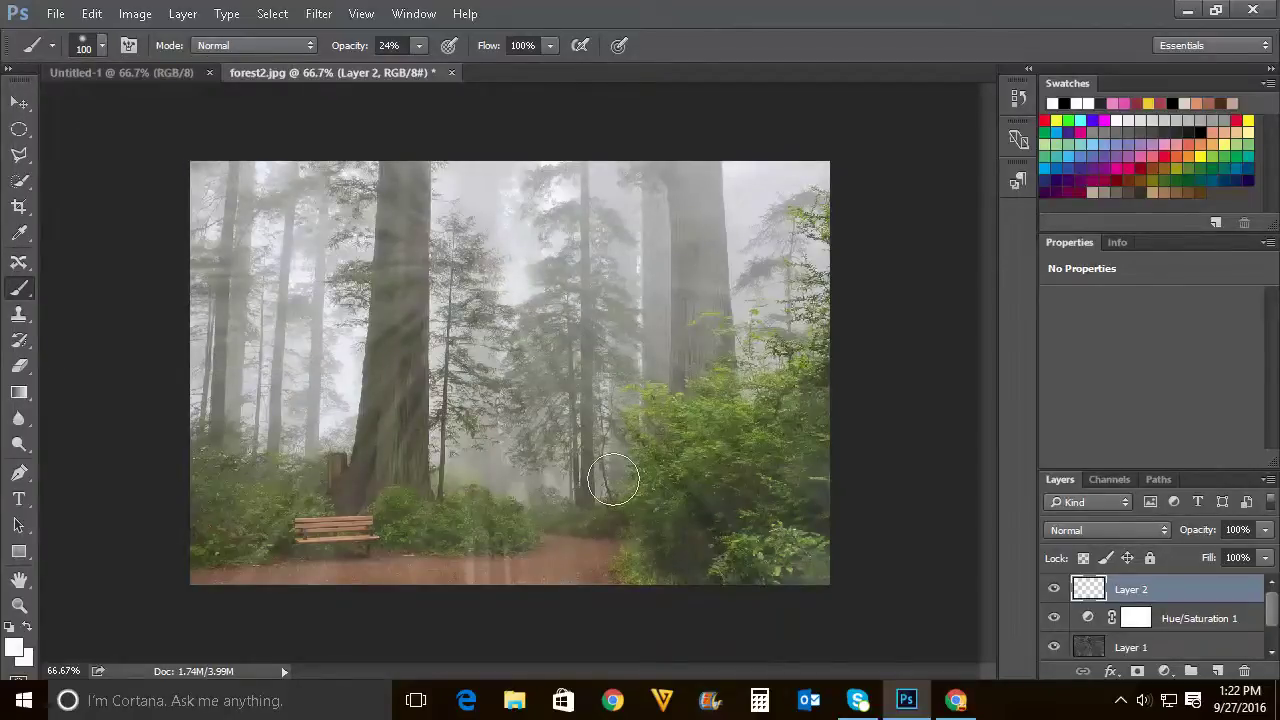
pyautogui.click(515, 281)
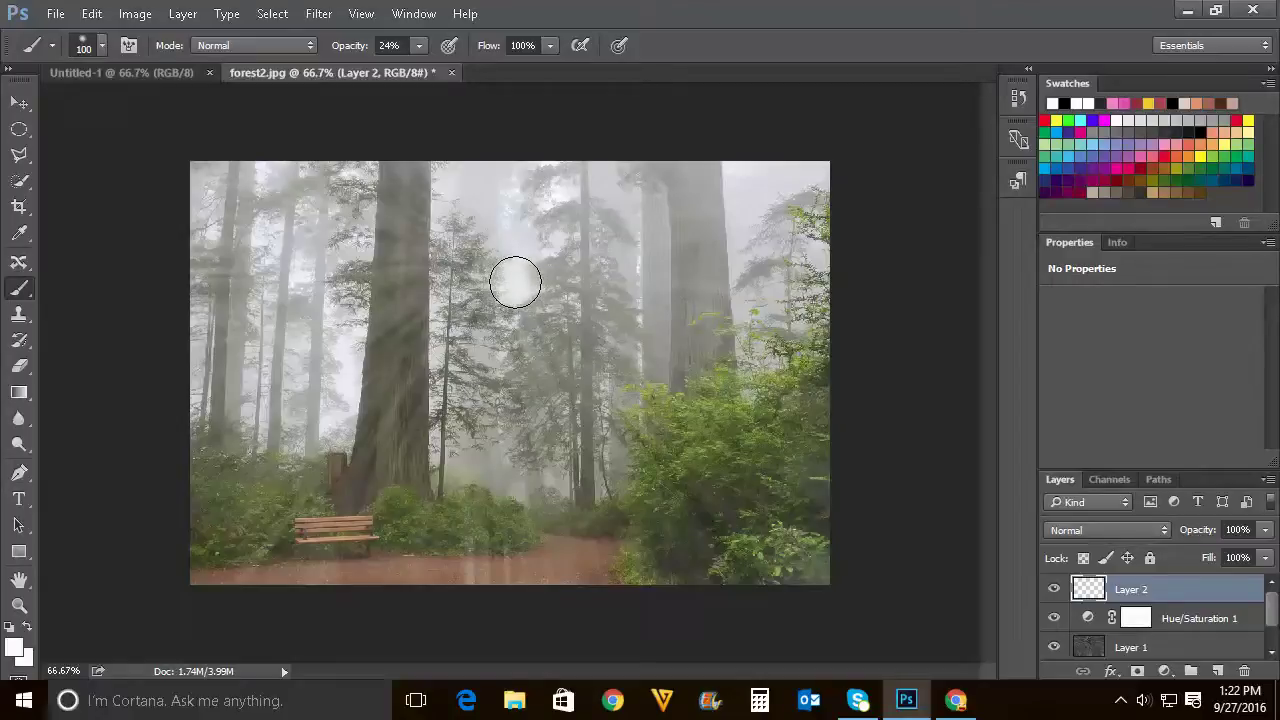
pyautogui.moveTo(515, 281); pyautogui.dragTo(565, 307)
# Give Layer 2 a pale yellow #ecebdc Color Overlay effect.
pyautogui.doubleClick(1103, 591)
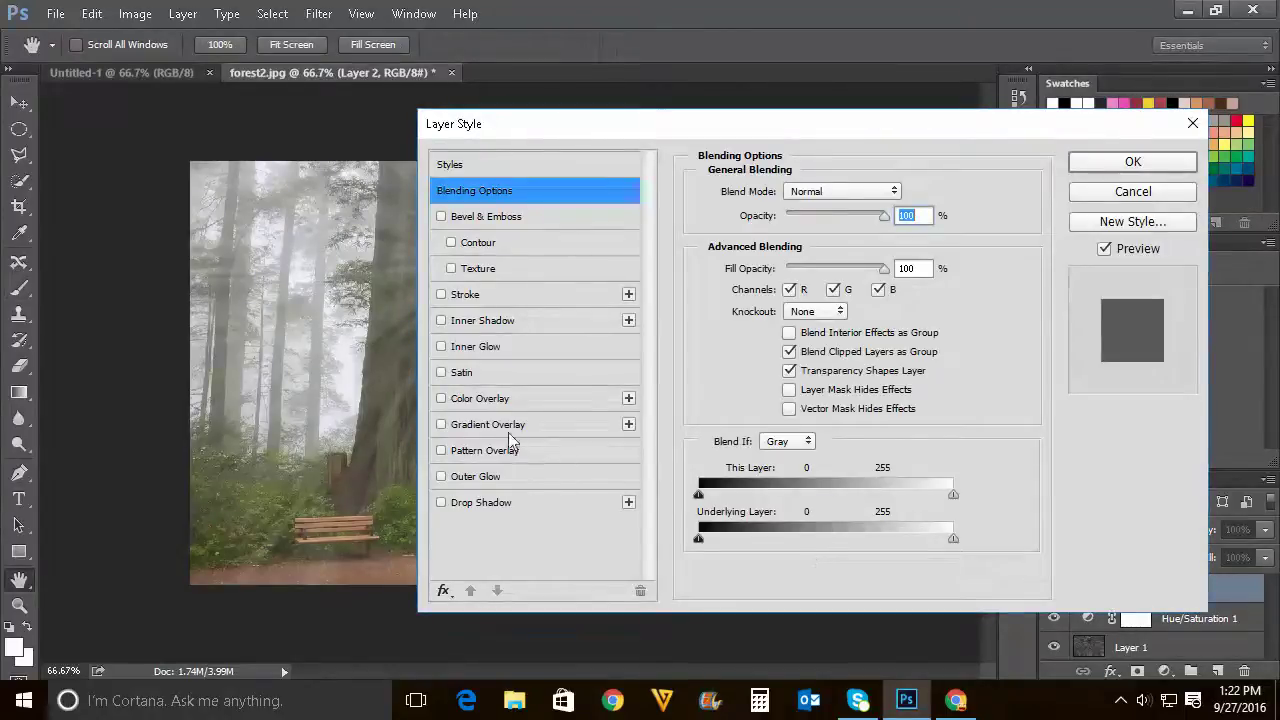
pyautogui.click(475, 398)
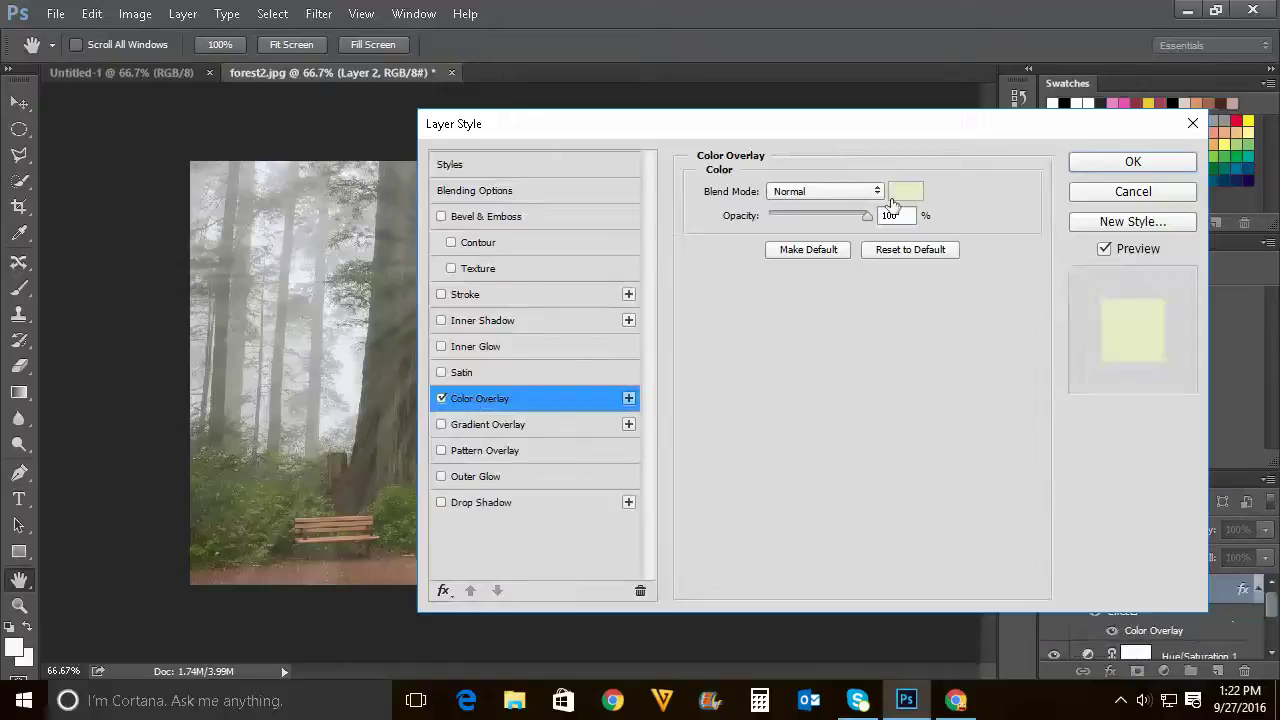
pyautogui.click(905, 191)
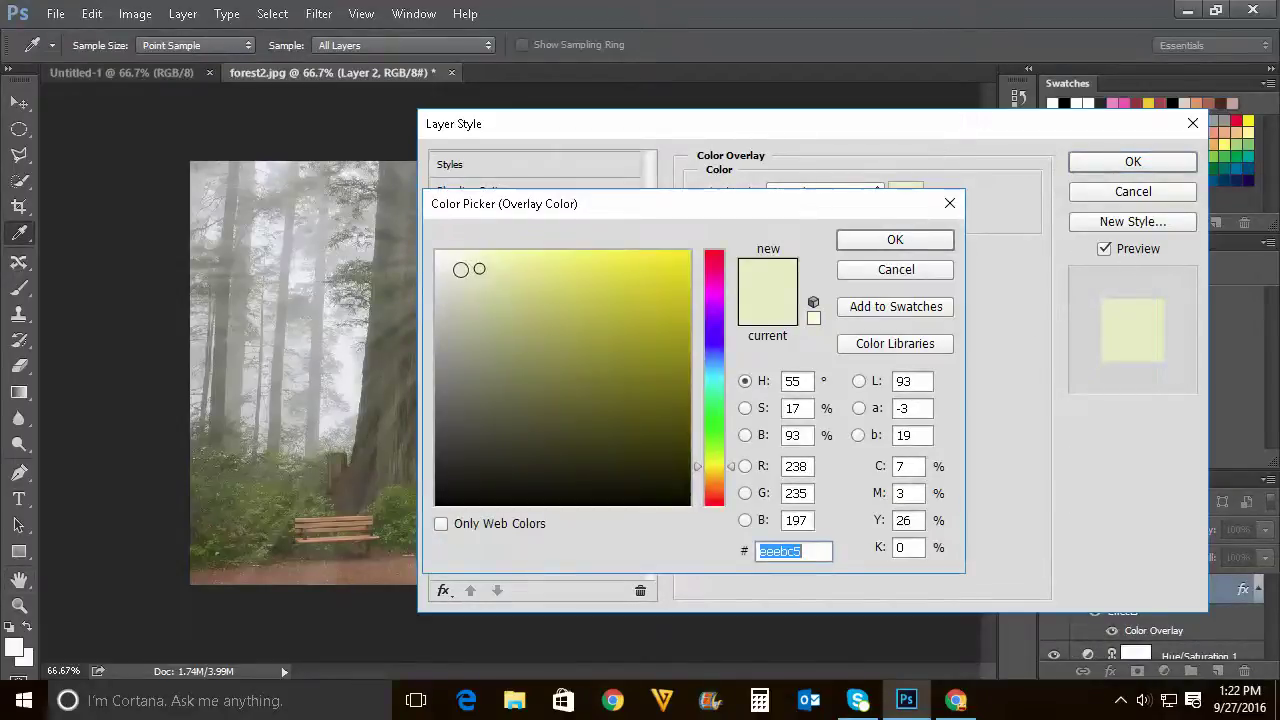
pyautogui.click(452, 269)
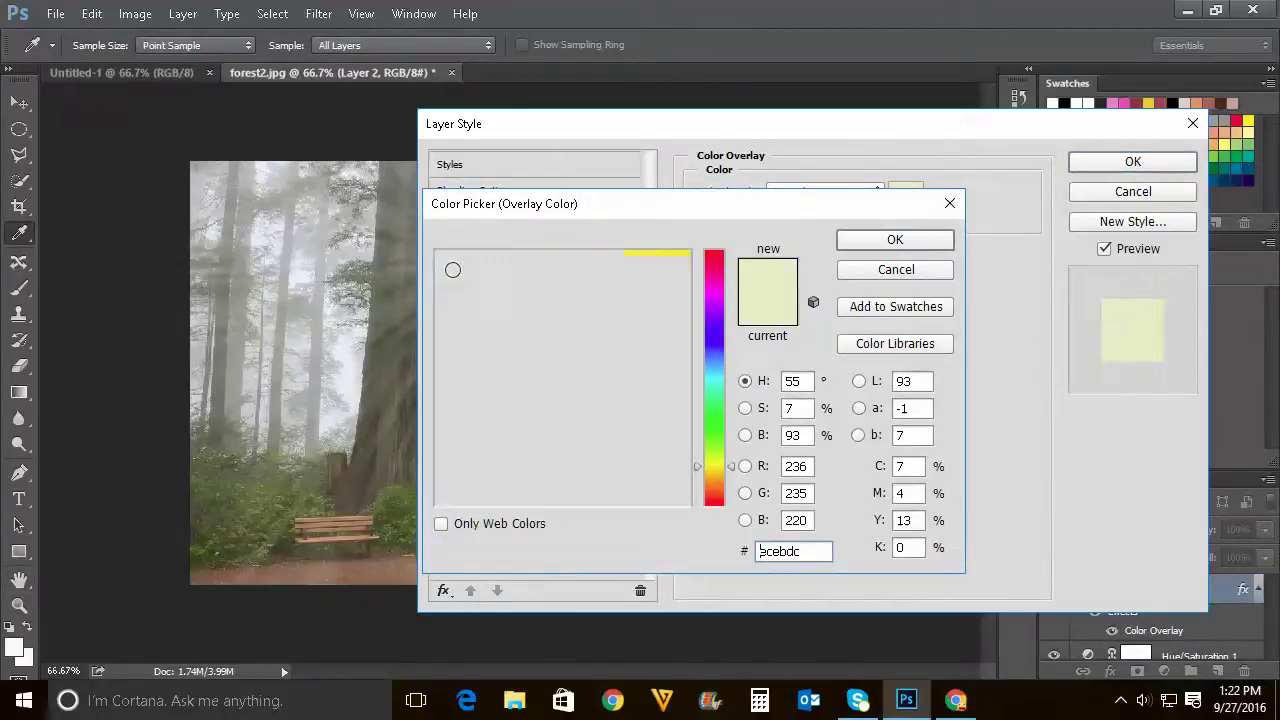
pyautogui.click(872, 245)
pyautogui.click(1109, 164)
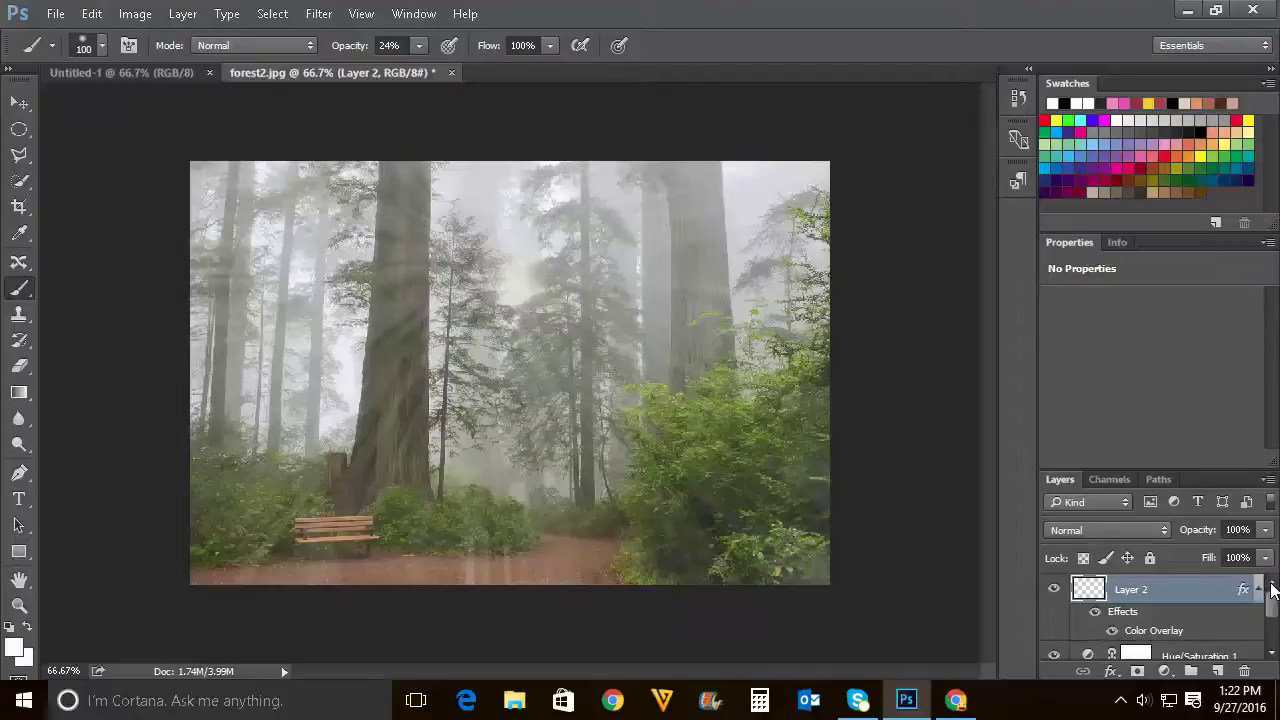
# Stamp visible layers into a new Layer 3, then apply Unsharp Mask at 87%, 0.9-pixel radius.
pyautogui.hotkey('ctrl', 'shift', 'alt', 'e')
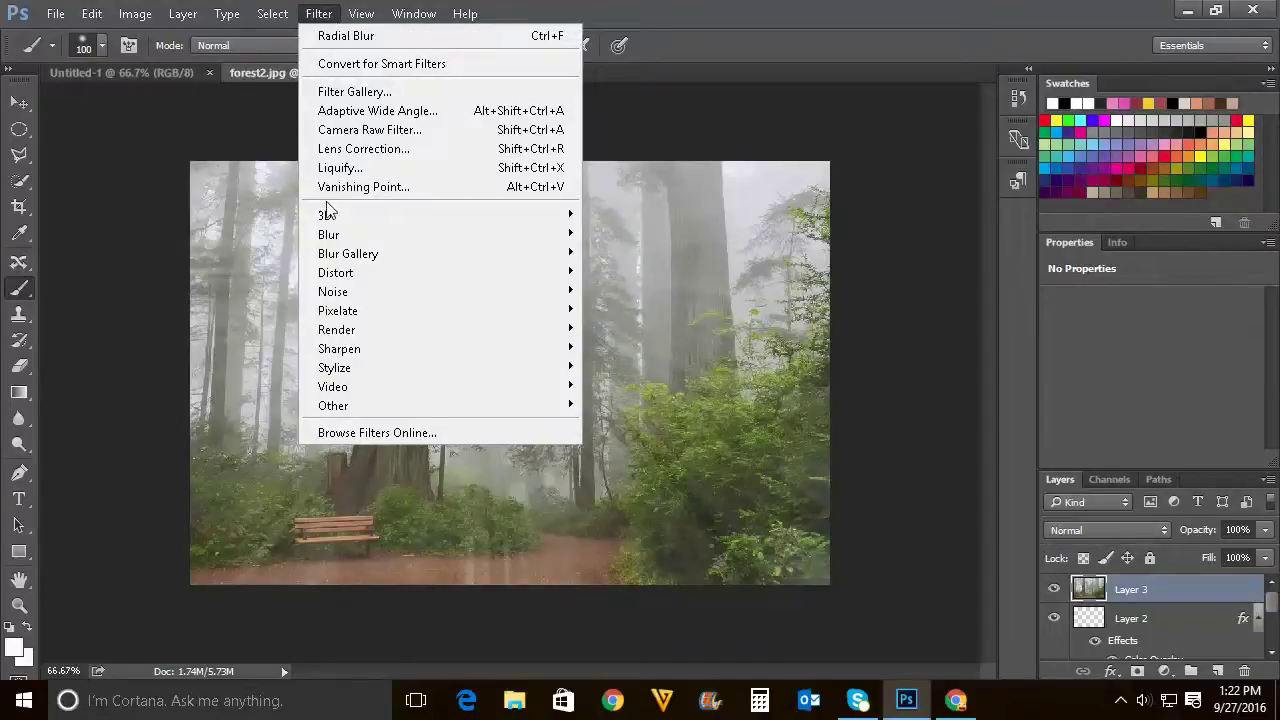
pyautogui.moveTo(339, 348)
pyautogui.click(624, 445)
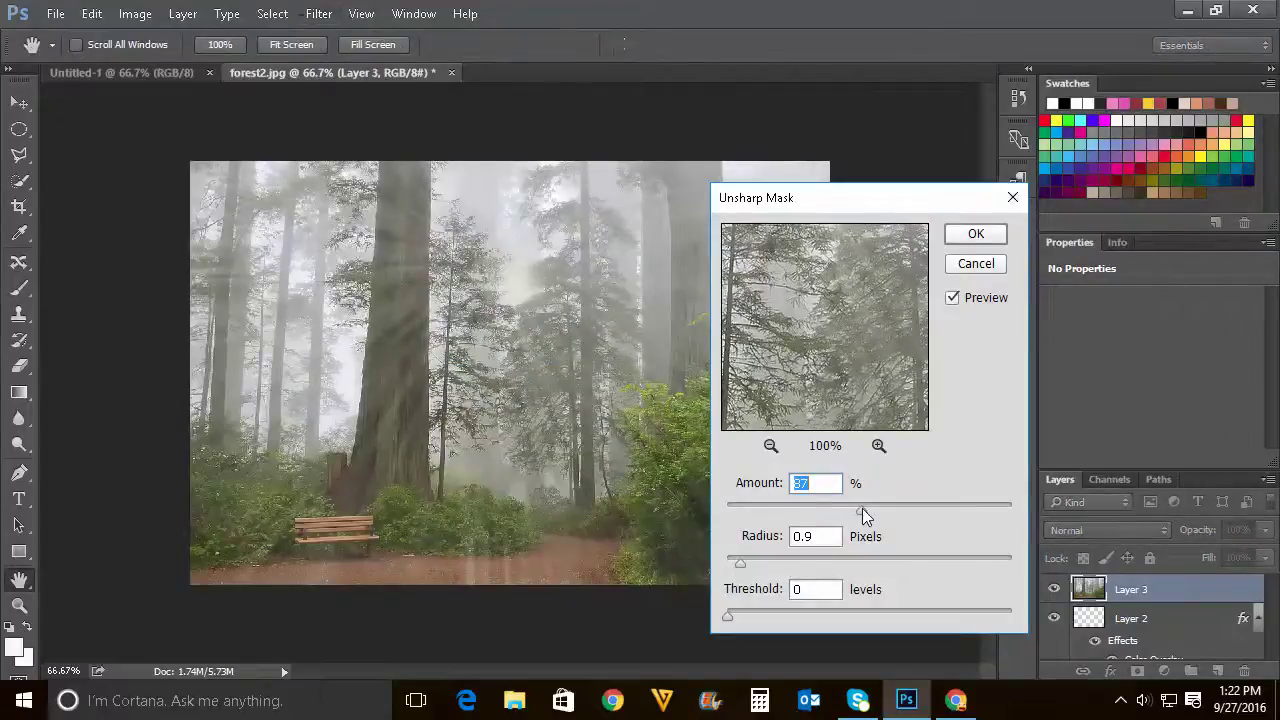
pyautogui.click(975, 236)
pyautogui.press('b')
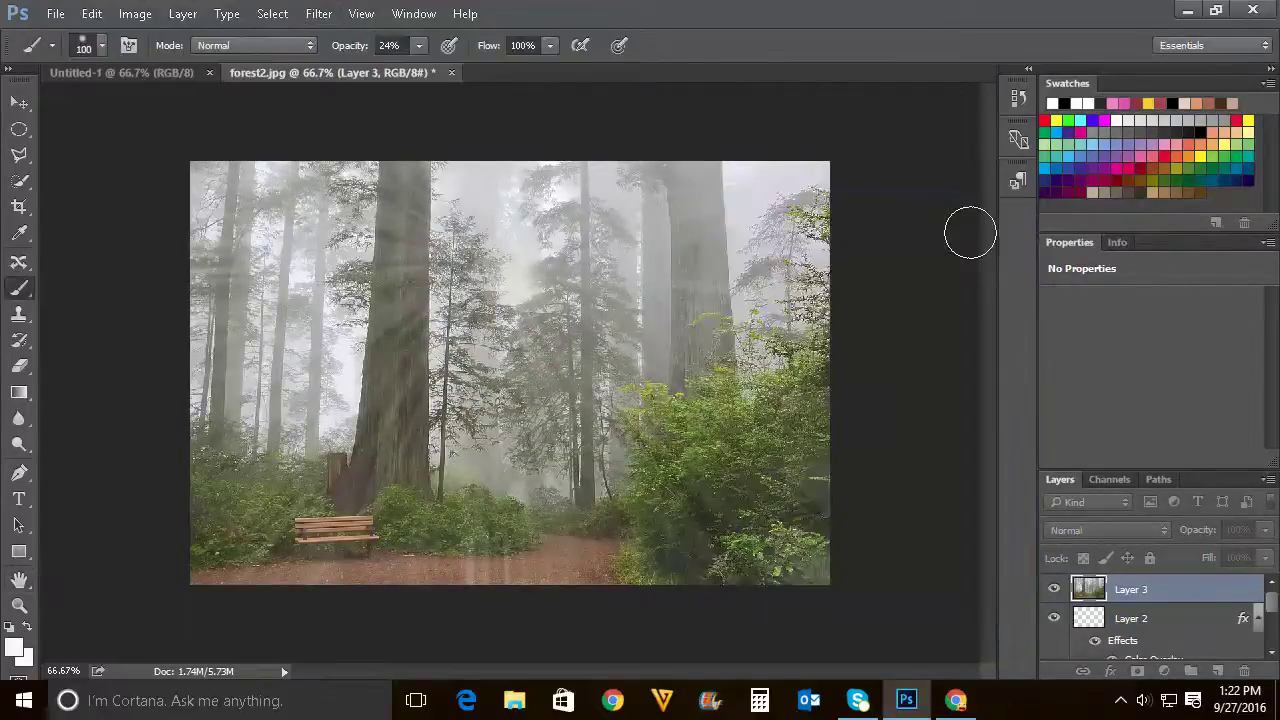